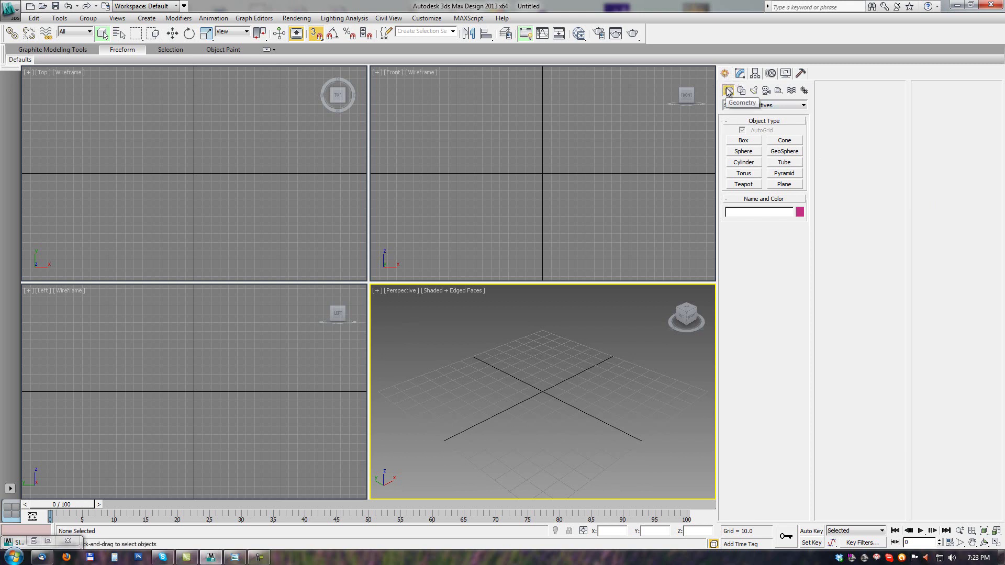
- Show the FuturArch Primitives object types and switch back to Standard Primitives
{"action": "left_click", "coordinate": [735, 105]}
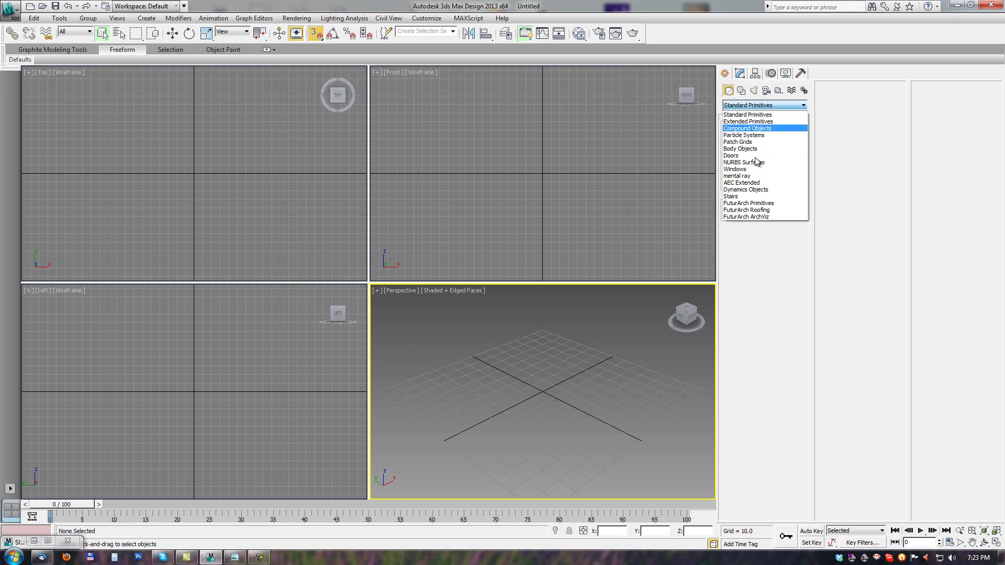
{"action": "left_click", "coordinate": [749, 204]}
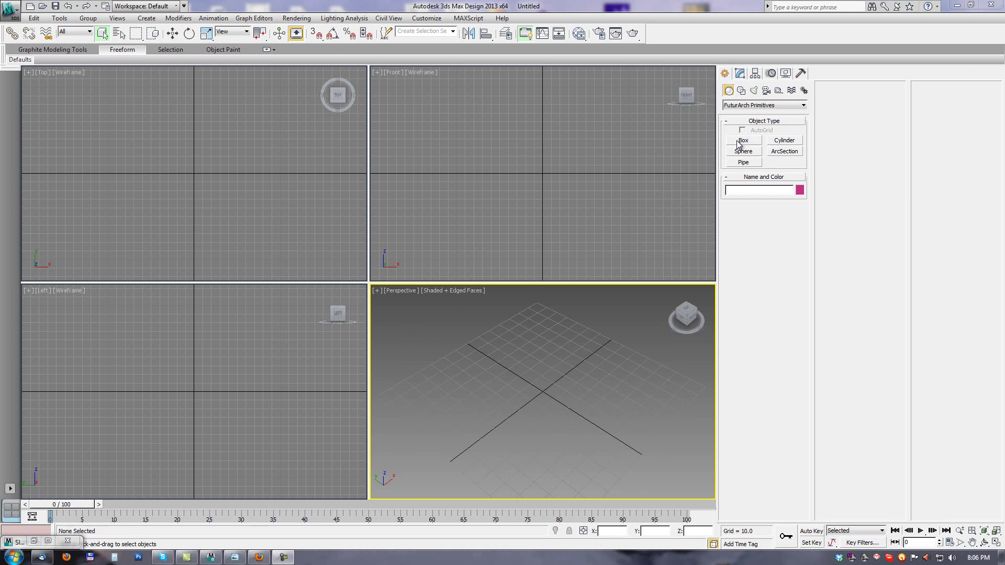
{"action": "left_click", "coordinate": [749, 105]}
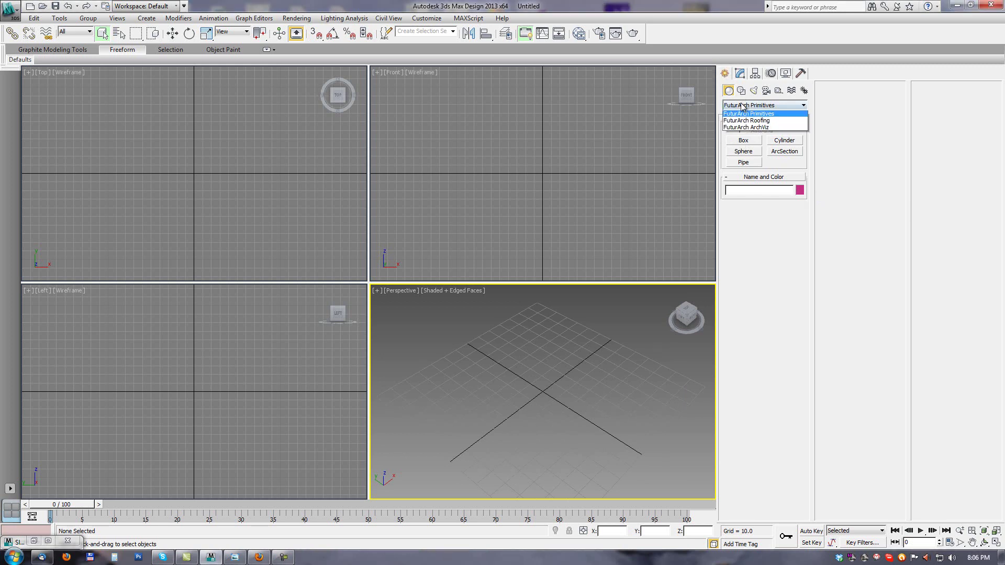
{"action": "left_click", "coordinate": [742, 115]}
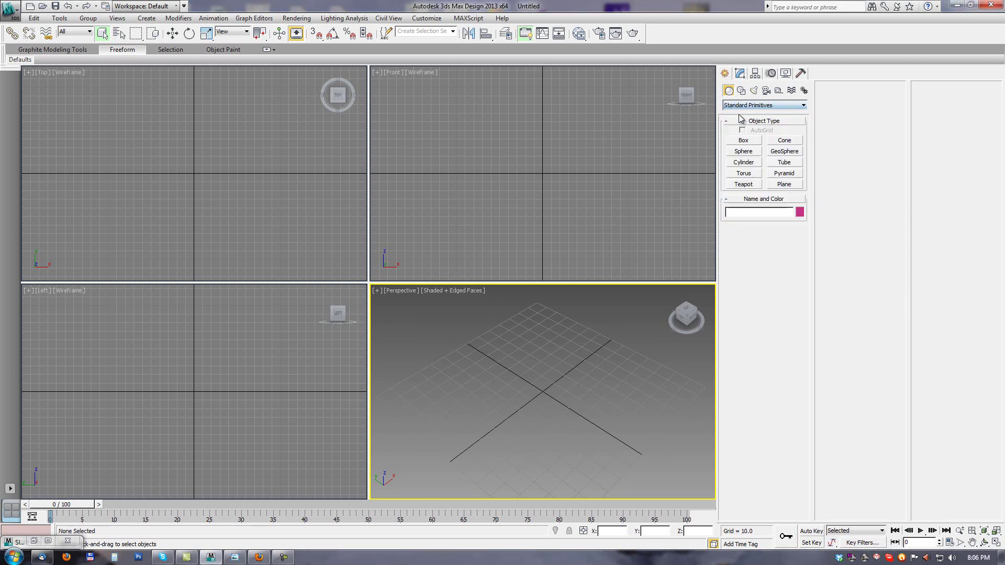
- Create a standard box in the Top viewport, with a base about 141 wide and 111 long
{"action": "left_click", "coordinate": [741, 143]}
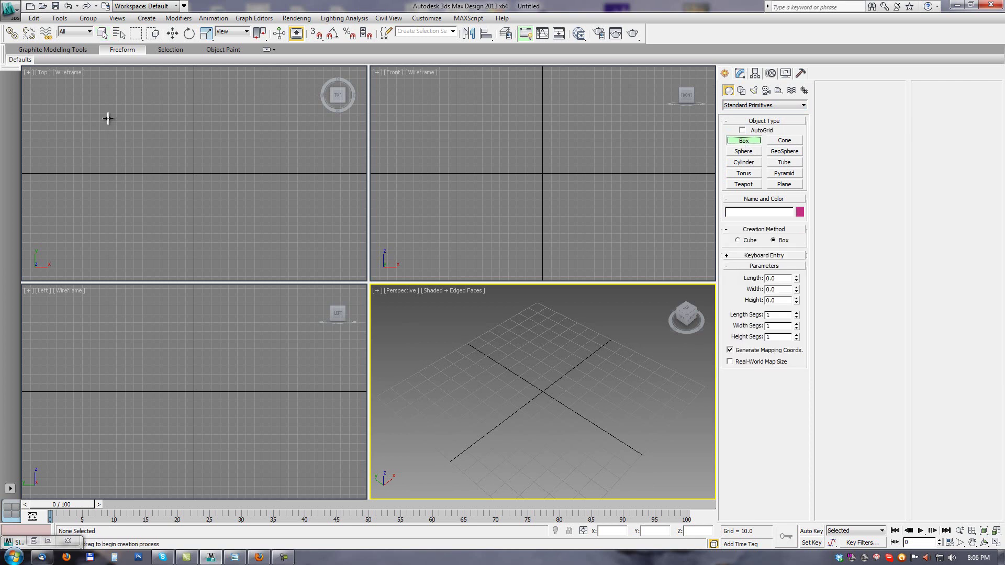
{"action": "left_click_drag", "start_coordinate": [82, 118], "coordinate": [203, 214]}
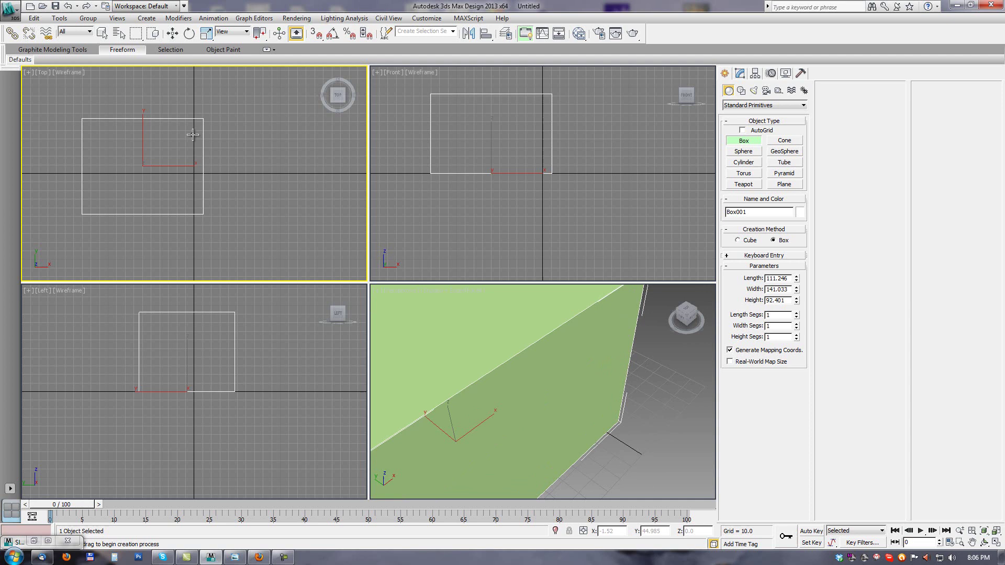
{"action": "left_click", "coordinate": [202, 172]}
{"action": "right_click", "coordinate": [200, 173]}
{"action": "middle_click_drag", "start_coordinate": [289, 178], "coordinate": [276, 178]}
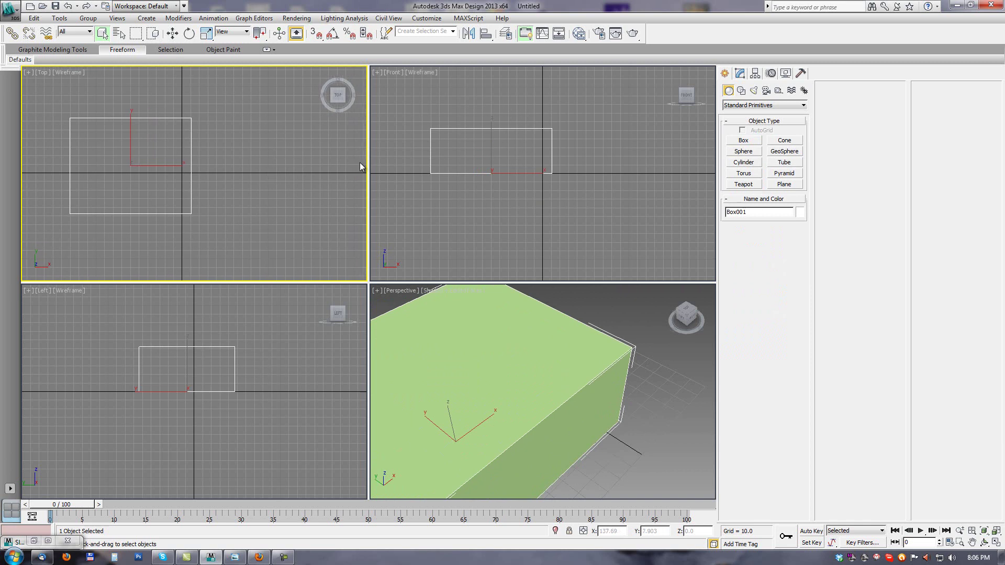
- Draw a FuturArch Primitives box beside the standard box in the Top viewport, about 97 wide, 102 long and 63 high
{"action": "left_click", "coordinate": [754, 106]}
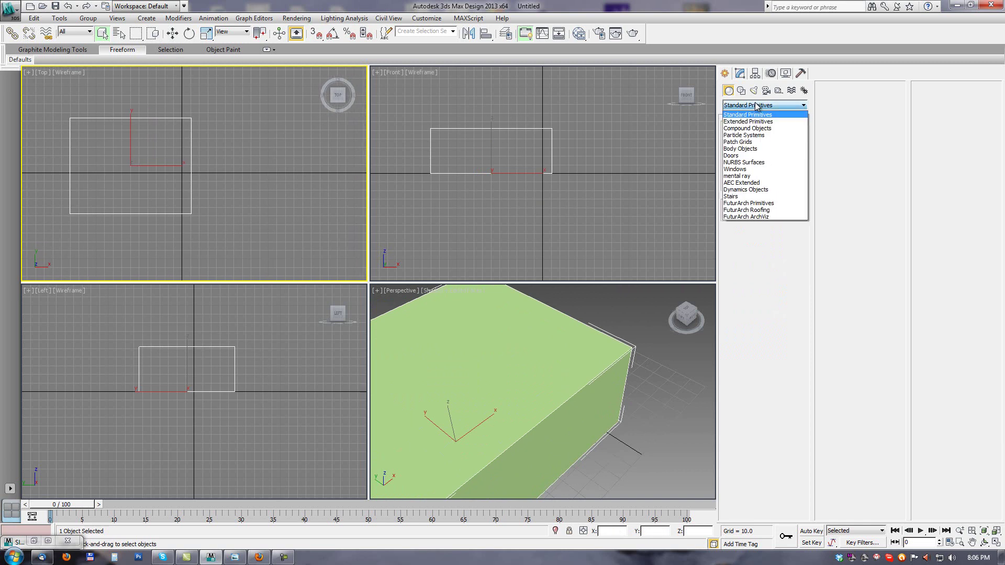
{"action": "left_click", "coordinate": [768, 205]}
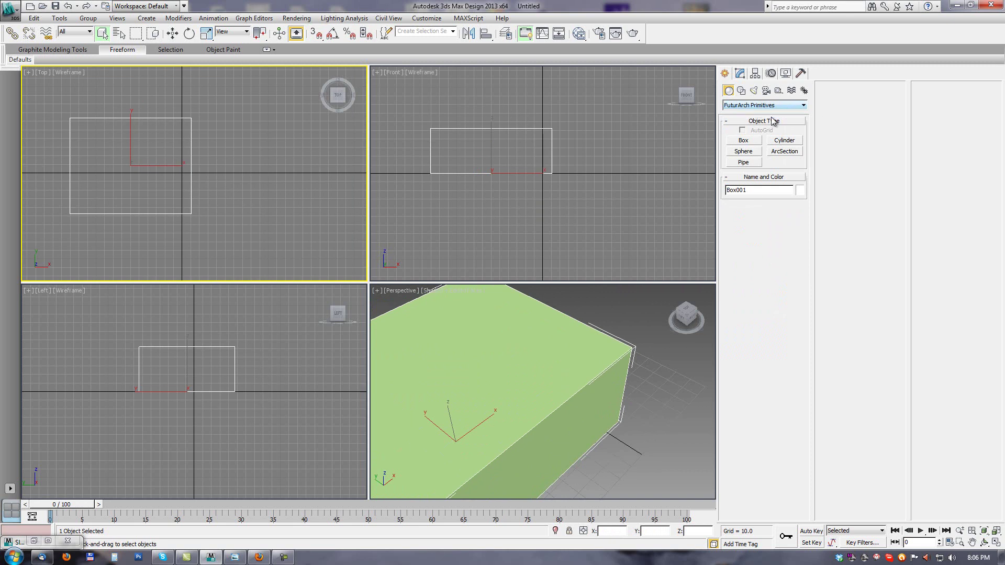
{"action": "left_click", "coordinate": [743, 141]}
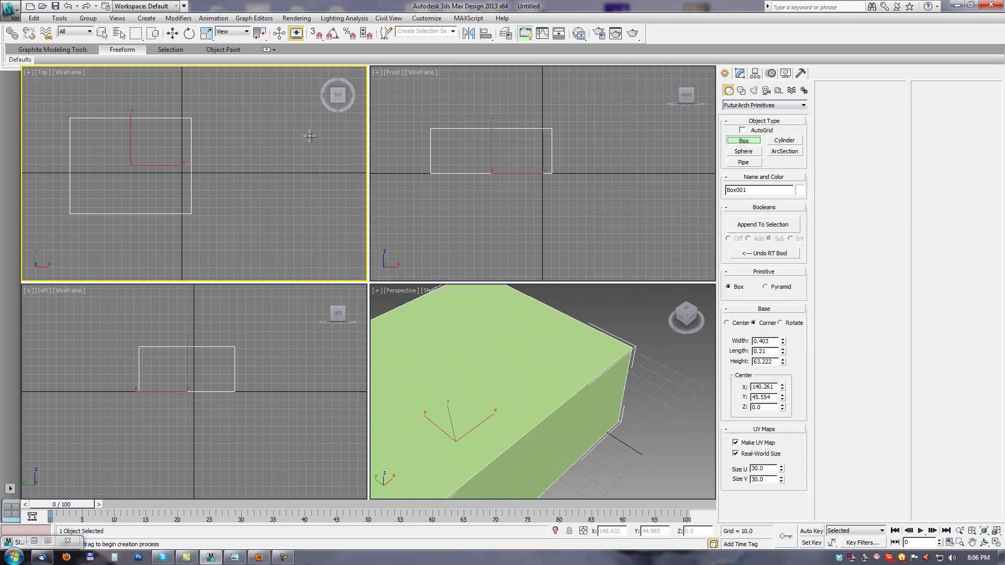
{"action": "middle_click_drag", "start_coordinate": [288, 153], "coordinate": [252, 168]}
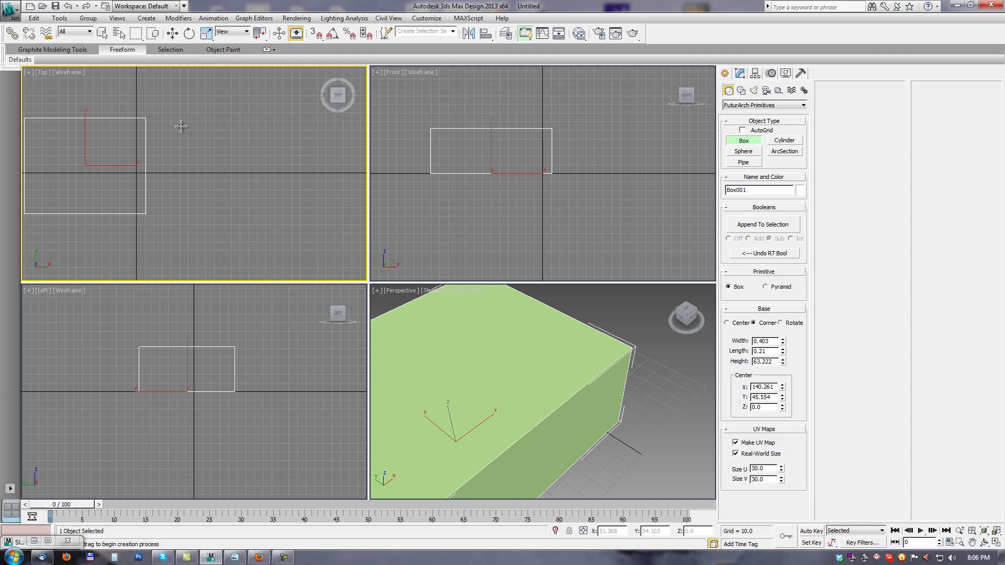
{"action": "left_click_drag", "start_coordinate": [180, 126], "coordinate": [264, 117]}
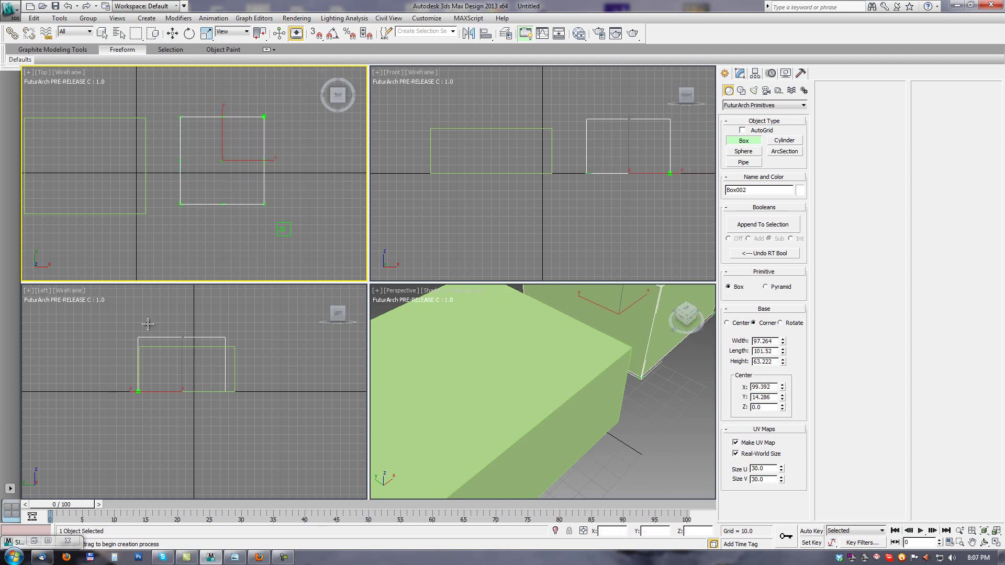
- Reduce the FuturArch box's height to about 38.9, its width to about 93.9 and its length to about 97.3
{"action": "left_click_drag", "start_coordinate": [180, 339], "coordinate": [183, 432]}
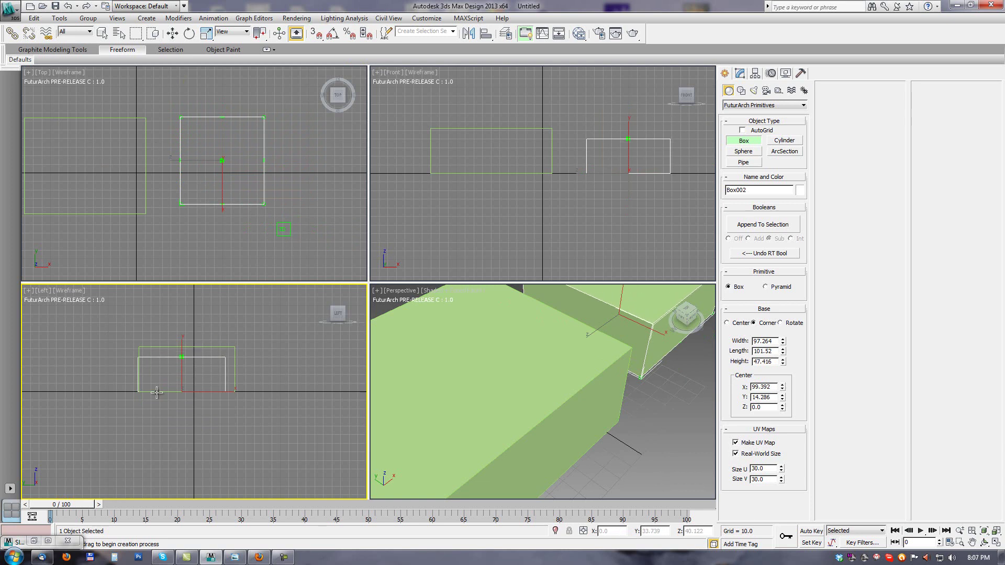
{"action": "middle_click_drag", "start_coordinate": [634, 392], "coordinate": [581, 436], "text": "alt"}
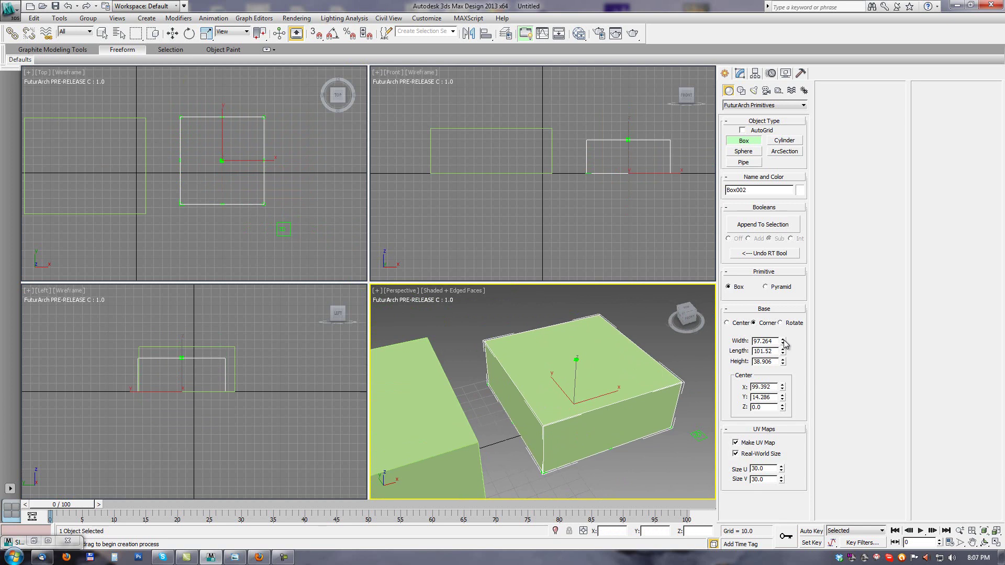
{"action": "left_click_drag", "start_coordinate": [784, 343], "coordinate": [822, 499]}
{"action": "left_click_drag", "start_coordinate": [783, 352], "coordinate": [787, 393]}
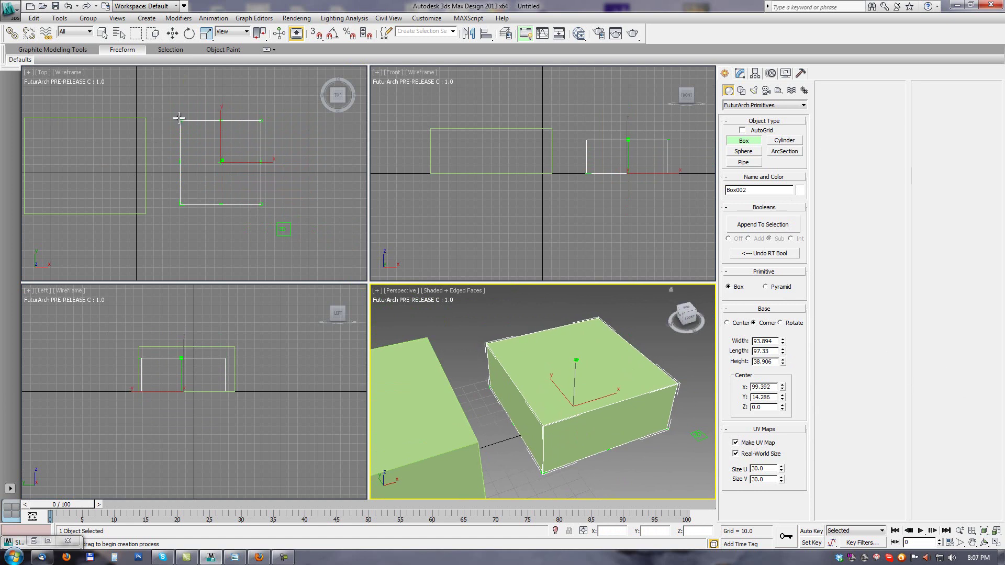
- Reshape the box's base by its upper-left corner in the Top viewport to about 95 wide and 90 long, toggling snapping
{"action": "left_click_drag", "start_coordinate": [180, 121], "coordinate": [178, 134]}
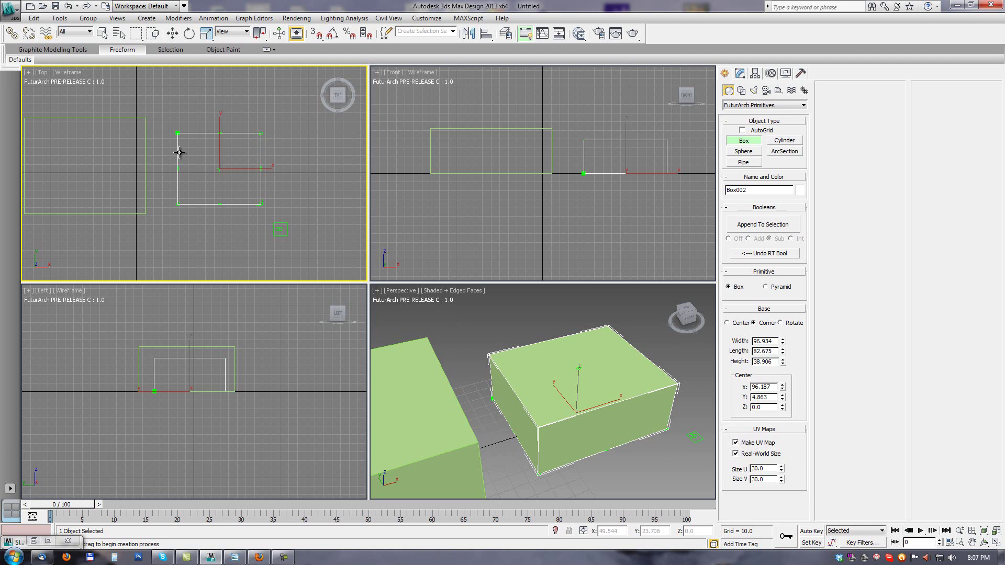
{"action": "key", "text": "s"}
{"action": "mouse_move", "coordinate": [178, 133]}
{"action": "left_mouse_down"}
{"action": "mouse_move", "coordinate": [141, 117]}
{"action": "mouse_move", "coordinate": [172, 118]}
{"action": "mouse_move", "coordinate": [134, 115]}
{"action": "mouse_move", "coordinate": [194, 116]}
{"action": "mouse_move", "coordinate": [162, 138]}
{"action": "mouse_move", "coordinate": [135, 112]}
{"action": "mouse_move", "coordinate": [171, 106]}
{"action": "mouse_move", "coordinate": [179, 128]}
{"action": "left_mouse_up"}
{"action": "key", "text": "s"}
- Assign the bark-textured Material #25 to the FuturArch box and shift its upper-right corner slightly in the Top viewport
{"action": "key", "text": "m"}
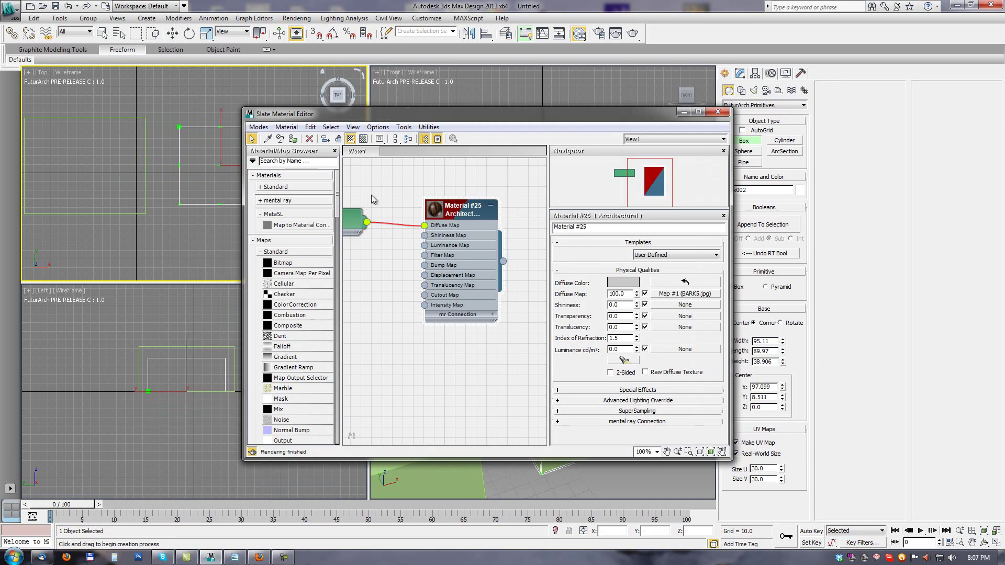
{"action": "left_click", "coordinate": [293, 139]}
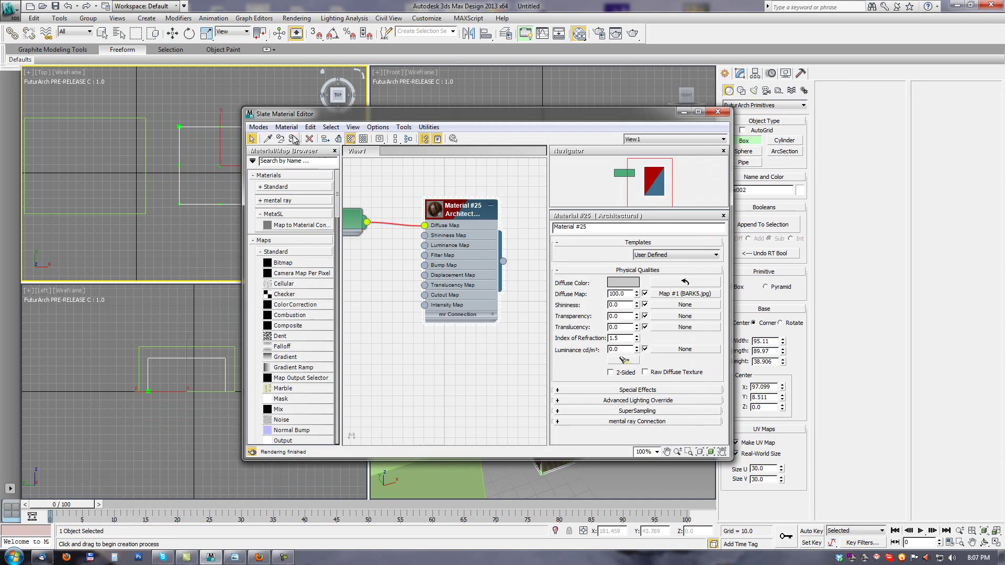
{"action": "left_click", "coordinate": [683, 112]}
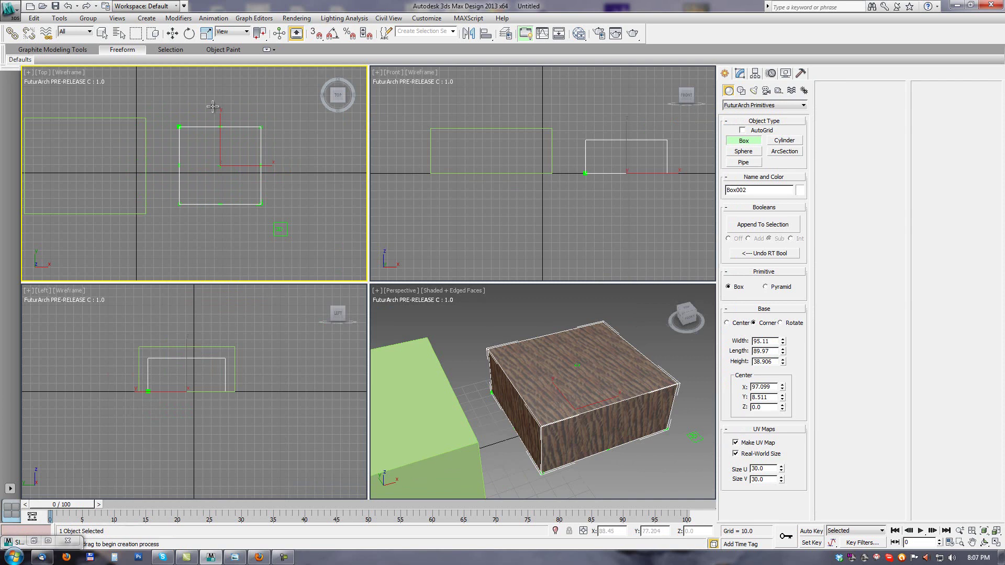
{"action": "mouse_move", "coordinate": [260, 127]}
{"action": "left_mouse_down"}
{"action": "mouse_move", "coordinate": [249, 171]}
{"action": "mouse_move", "coordinate": [249, 122]}
{"action": "mouse_move", "coordinate": [275, 127]}
{"action": "mouse_move", "coordinate": [257, 124]}
{"action": "left_mouse_up"}
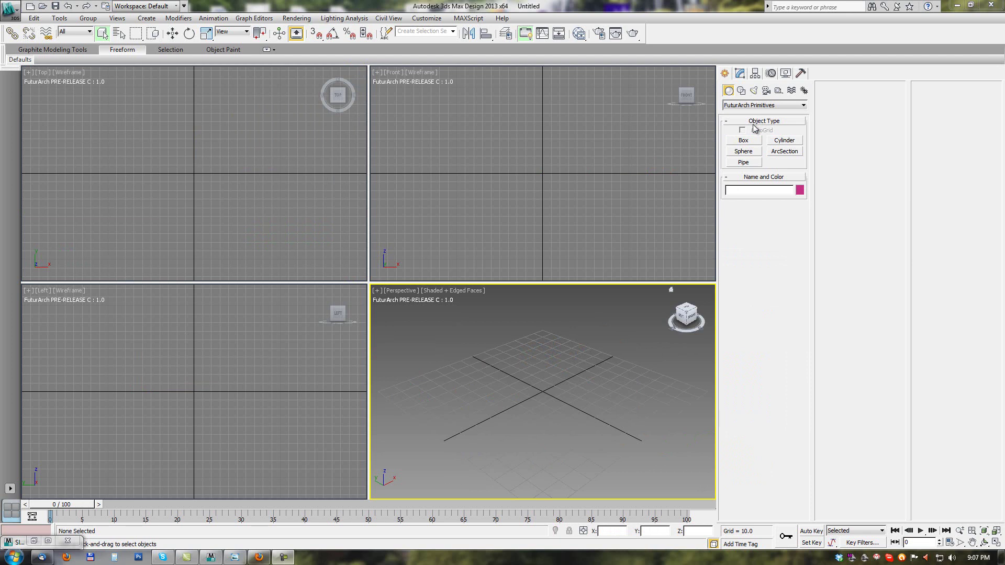
- Draw a FuturArch box around the grid origin in the Top viewport, about 137 wide, 101 long and 93 high, and finish creation
{"action": "left_click", "coordinate": [744, 142]}
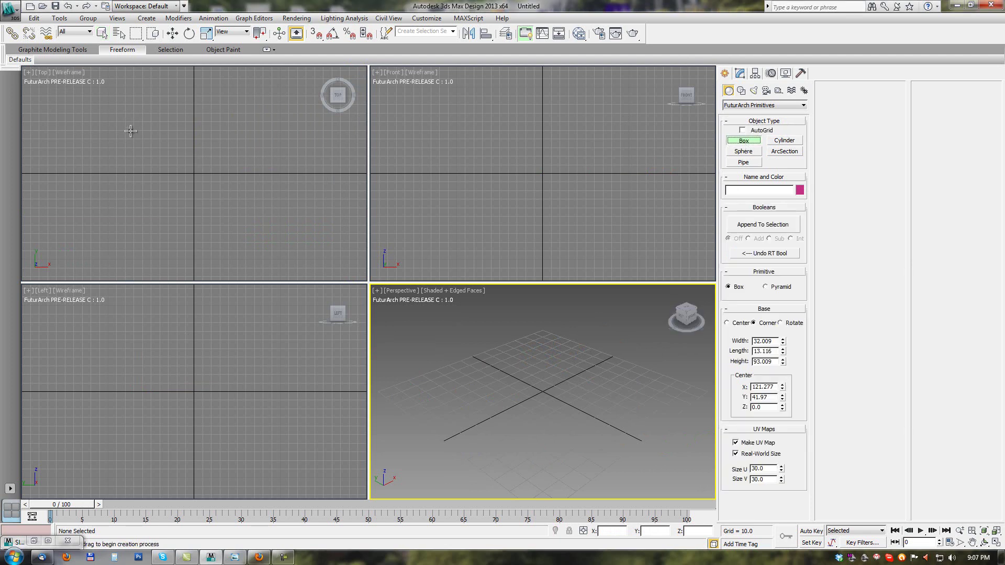
{"action": "left_click_drag", "start_coordinate": [130, 131], "coordinate": [247, 217]}
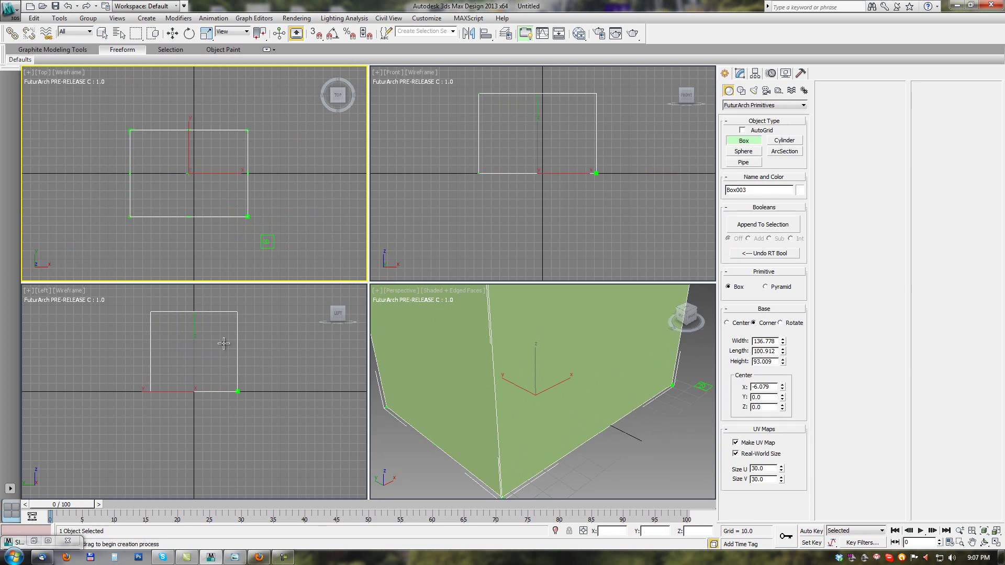
{"action": "middle_click_drag", "start_coordinate": [254, 355], "coordinate": [237, 382]}
{"action": "scroll", "coordinate": [597, 413], "scroll_direction": "down", "scroll_amount": 5}
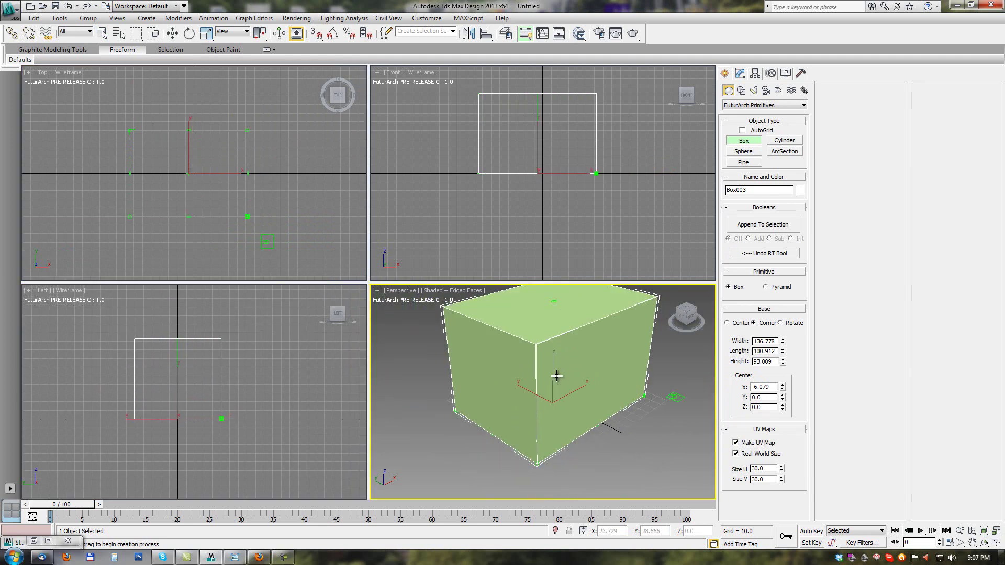
{"action": "right_click", "coordinate": [221, 343]}
{"action": "right_click", "coordinate": [261, 348]}
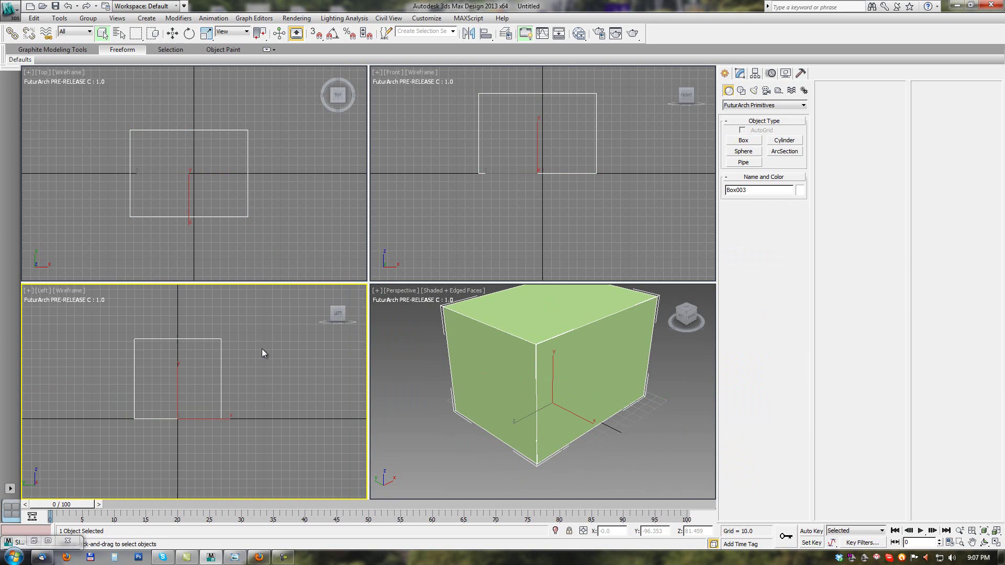
{"action": "left_click", "coordinate": [528, 350]}
{"action": "middle_click_drag", "start_coordinate": [578, 358], "coordinate": [581, 387]}
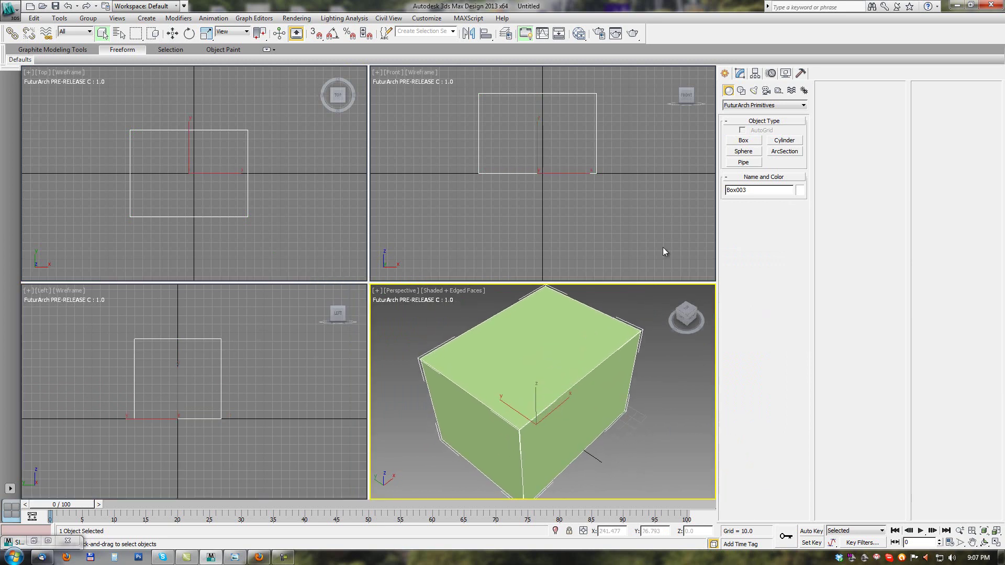
- Append a second FuturArch box to the selected one, overlapping its lower-right corner in the Top viewport, about 103 wide and 81 long
{"action": "left_click", "coordinate": [743, 141]}
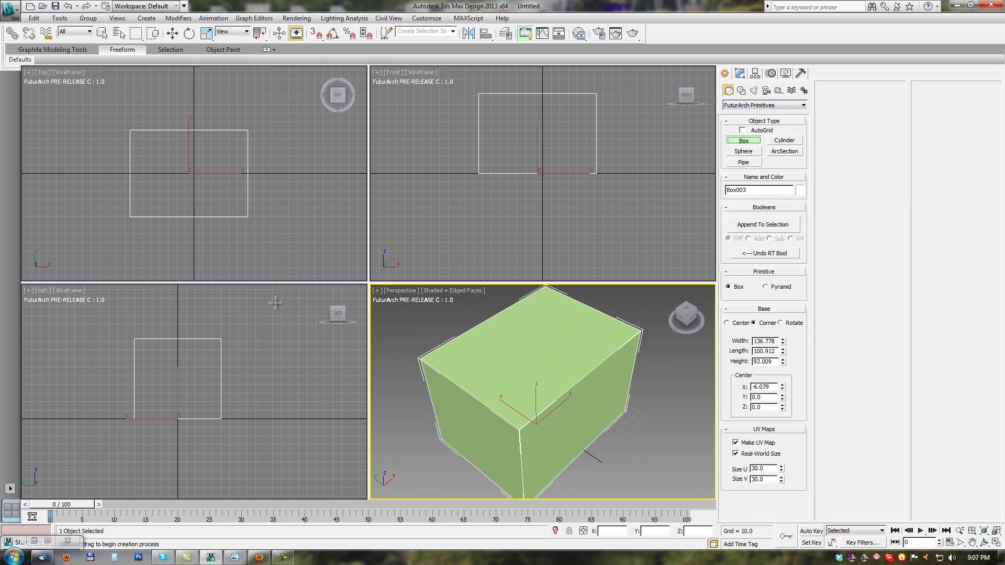
{"action": "left_click", "coordinate": [752, 226]}
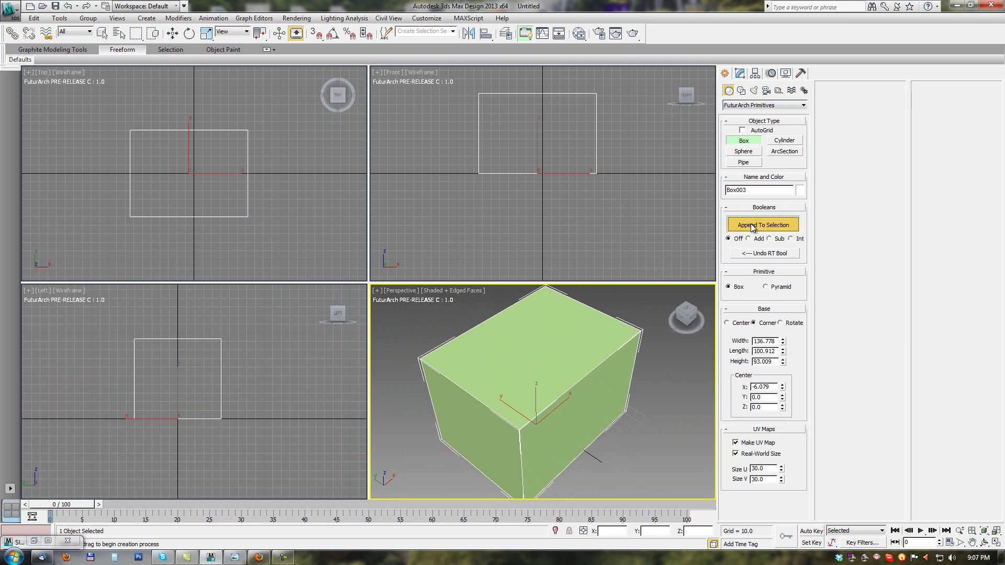
{"action": "middle_click_drag", "start_coordinate": [540, 362], "coordinate": [519, 359]}
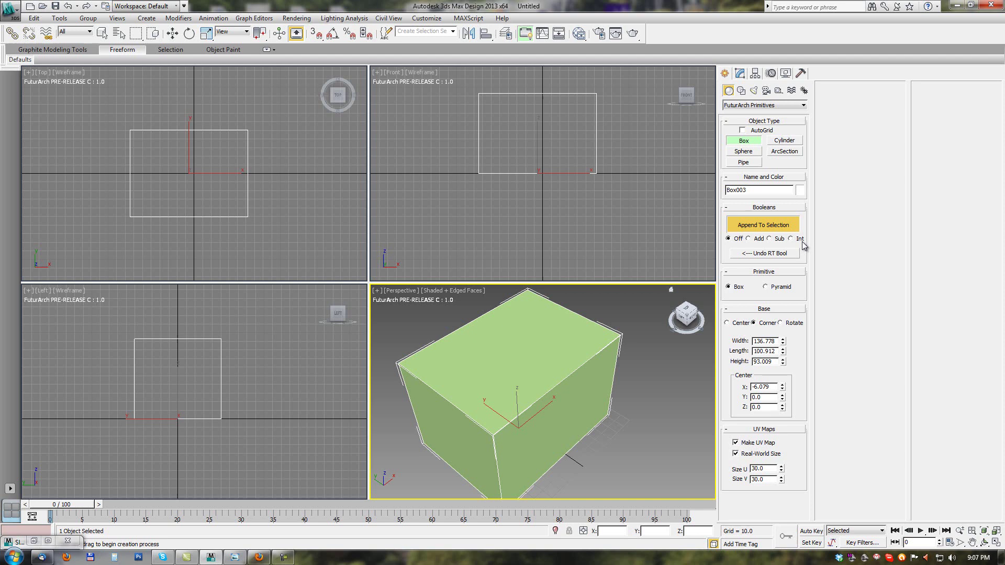
{"action": "middle_click_drag", "start_coordinate": [511, 372], "coordinate": [500, 364], "text": "alt"}
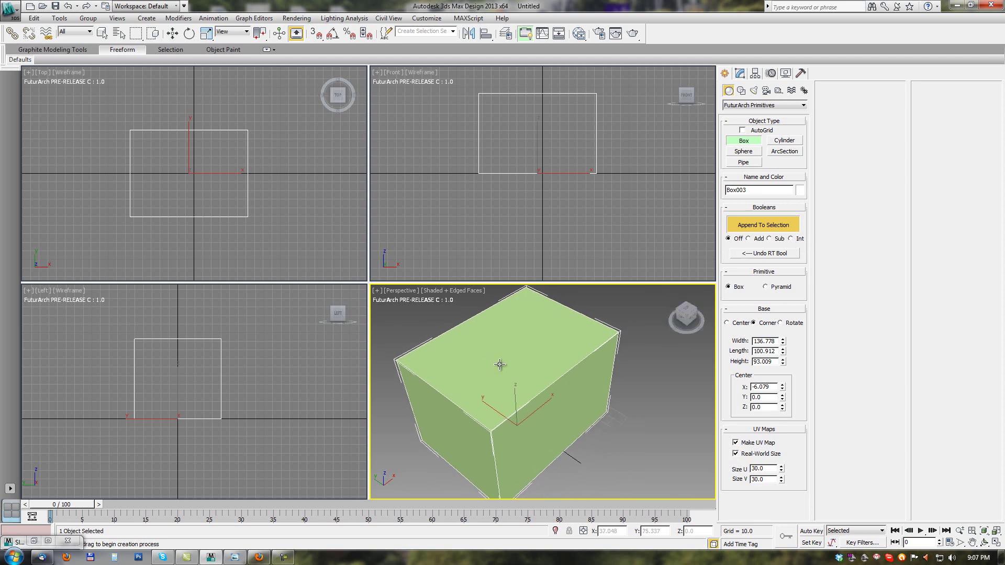
{"action": "scroll", "coordinate": [499, 365], "scroll_direction": "down", "scroll_amount": 4}
{"action": "scroll", "coordinate": [530, 381], "scroll_direction": "up", "scroll_amount": 2}
{"action": "scroll", "coordinate": [529, 383], "scroll_direction": "up", "scroll_amount": 3}
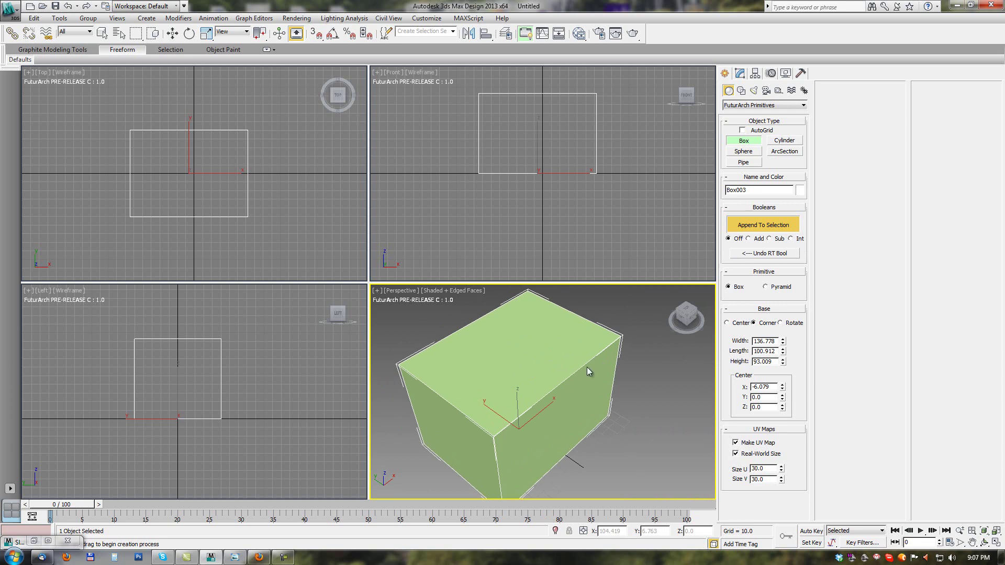
{"action": "middle_click_drag", "start_coordinate": [289, 194], "coordinate": [266, 176]}
{"action": "left_click_drag", "start_coordinate": [284, 150], "coordinate": [196, 219]}
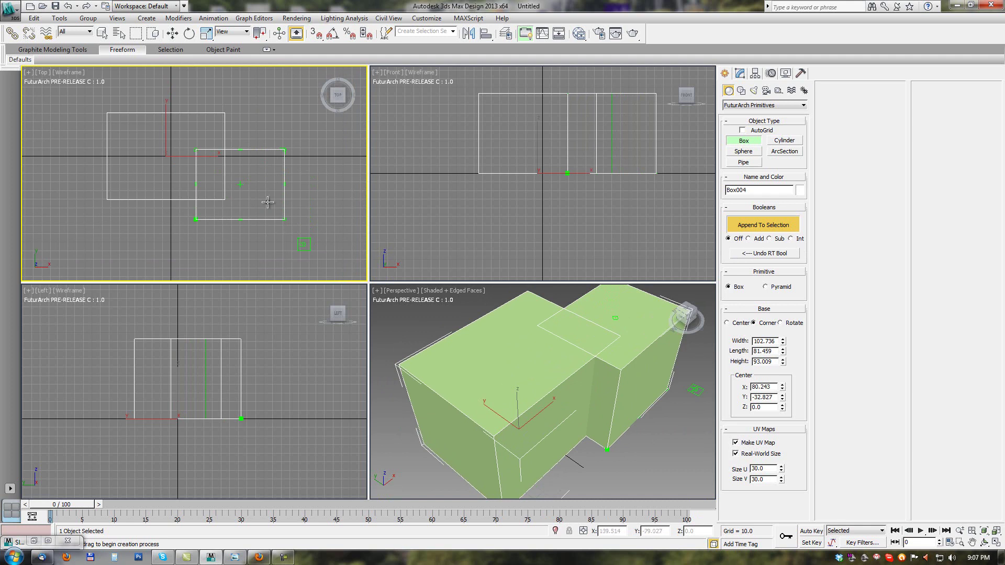
- Reset the appended box's height to 0
{"action": "right_click", "coordinate": [304, 244]}
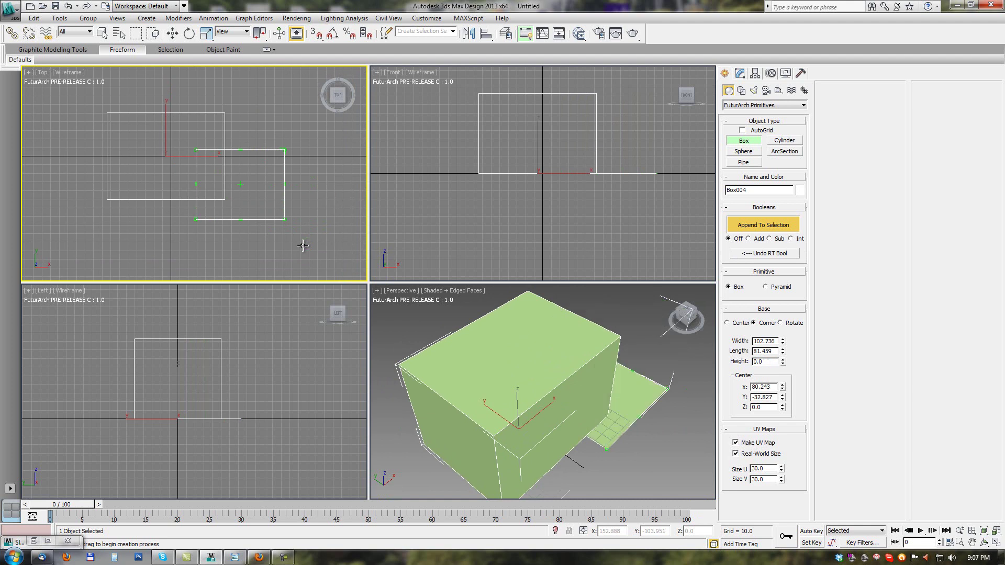
{"action": "middle_click_drag", "start_coordinate": [230, 195], "coordinate": [207, 182]}
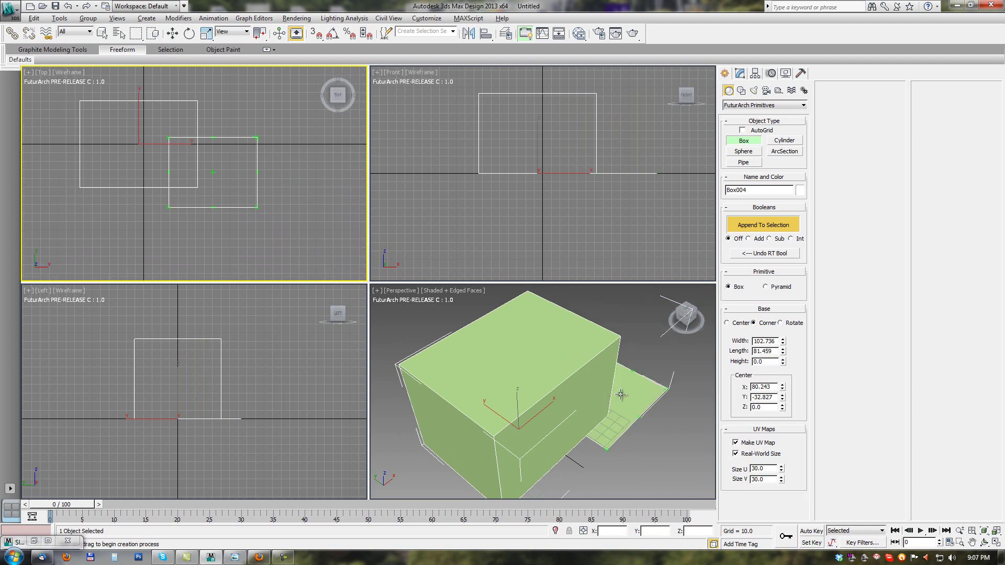
{"action": "middle_click_drag", "start_coordinate": [560, 390], "coordinate": [609, 387], "text": "alt"}
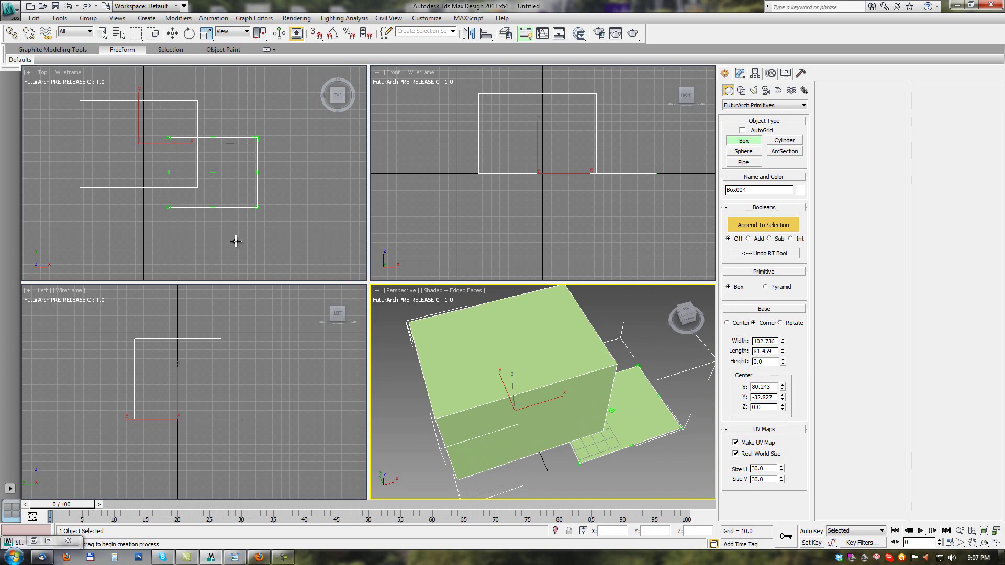
{"action": "middle_click_drag", "start_coordinate": [207, 184], "coordinate": [212, 198]}
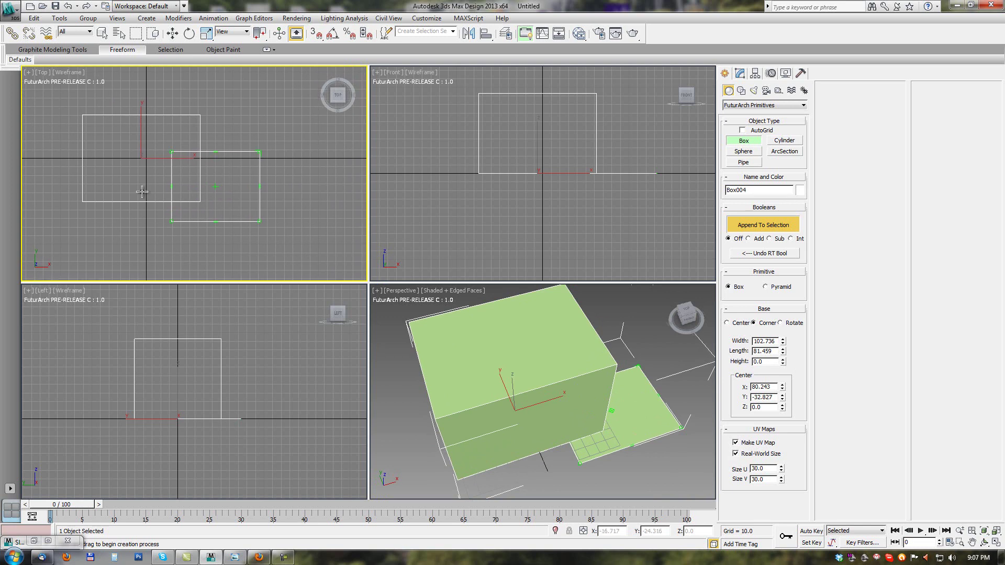
- Apply the Add and Sub booleans in turn while reshaping the appended box by its upper-left corner to about 141 wide and 92 long
{"action": "left_click", "coordinate": [748, 239]}
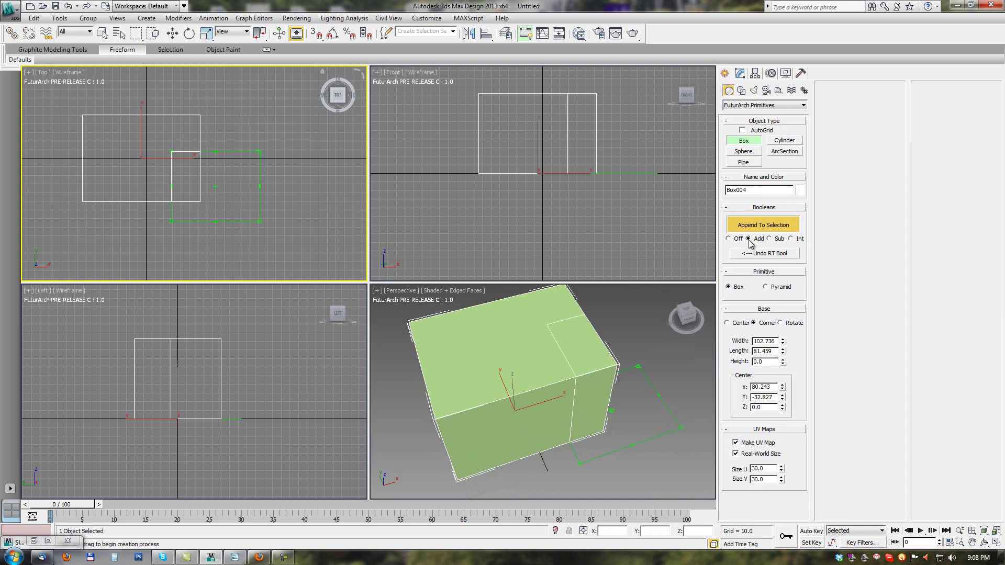
{"action": "left_click_drag", "start_coordinate": [171, 157], "coordinate": [138, 140]}
{"action": "middle_click_drag", "start_coordinate": [565, 368], "coordinate": [554, 386], "text": "alt"}
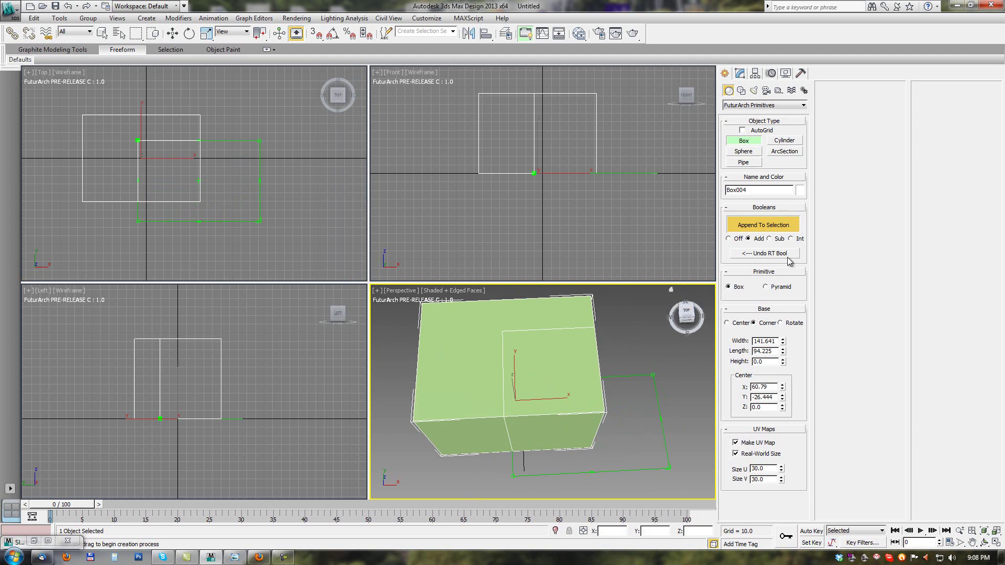
{"action": "left_click", "coordinate": [769, 239]}
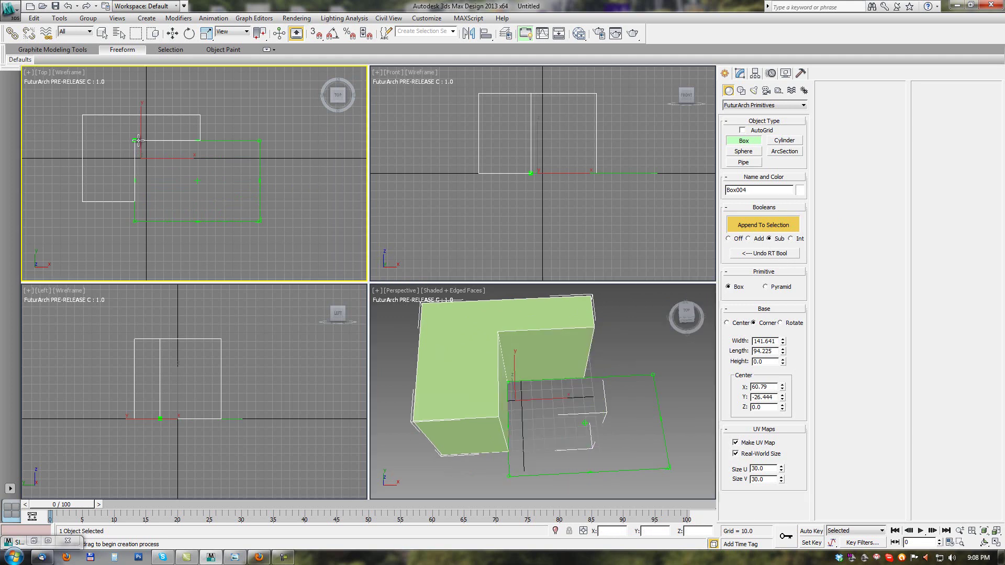
{"action": "mouse_move", "coordinate": [137, 140]}
{"action": "left_mouse_down"}
{"action": "mouse_move", "coordinate": [204, 193]}
{"action": "mouse_move", "coordinate": [138, 143]}
{"action": "left_mouse_up"}
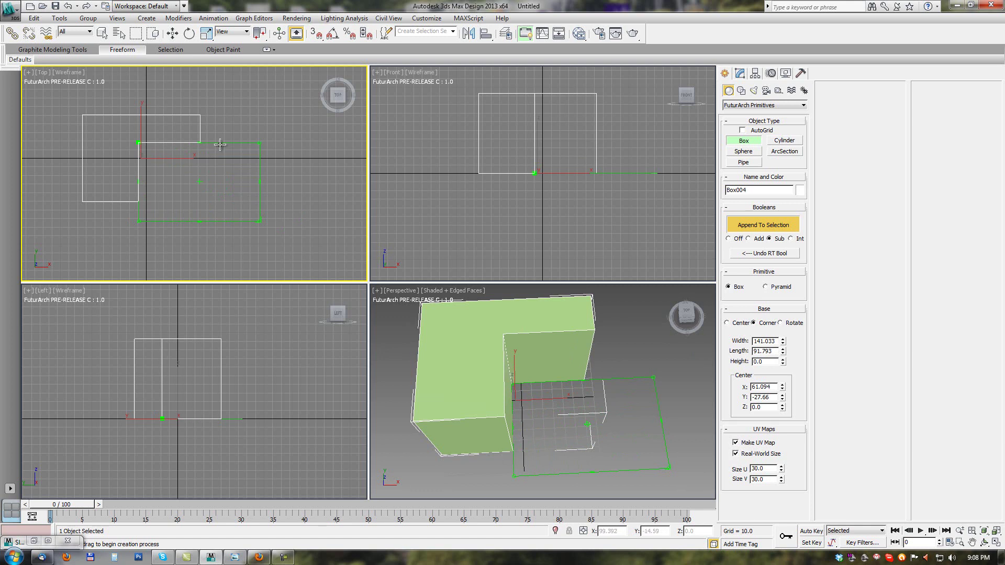
- Switch the boolean to Int, enlarge the appended box to about 160 wide and 103 long, and raise its height to about 68
{"action": "left_click", "coordinate": [790, 238]}
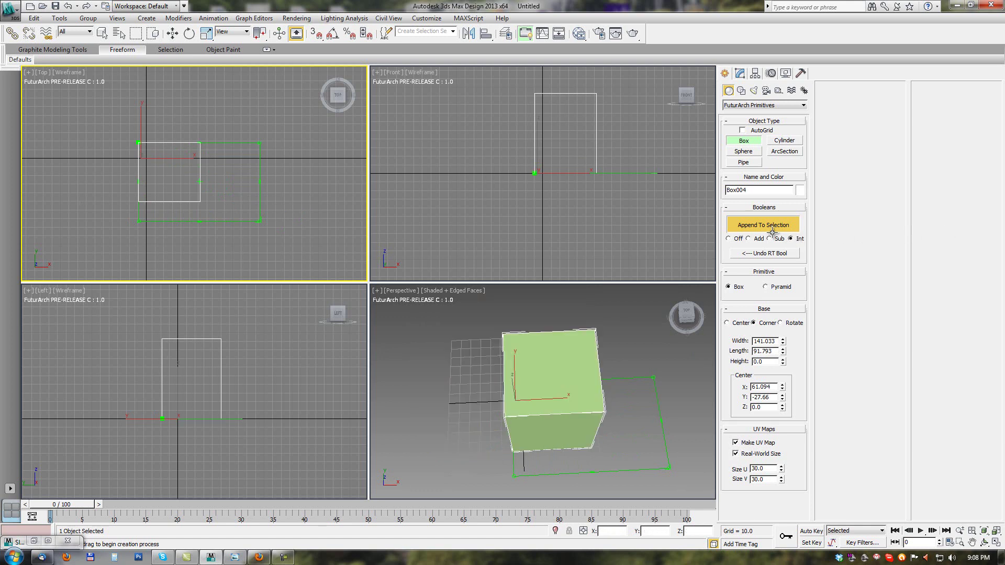
{"action": "mouse_move", "coordinate": [137, 141]}
{"action": "left_mouse_down"}
{"action": "mouse_move", "coordinate": [191, 197]}
{"action": "mouse_move", "coordinate": [122, 133]}
{"action": "left_mouse_up"}
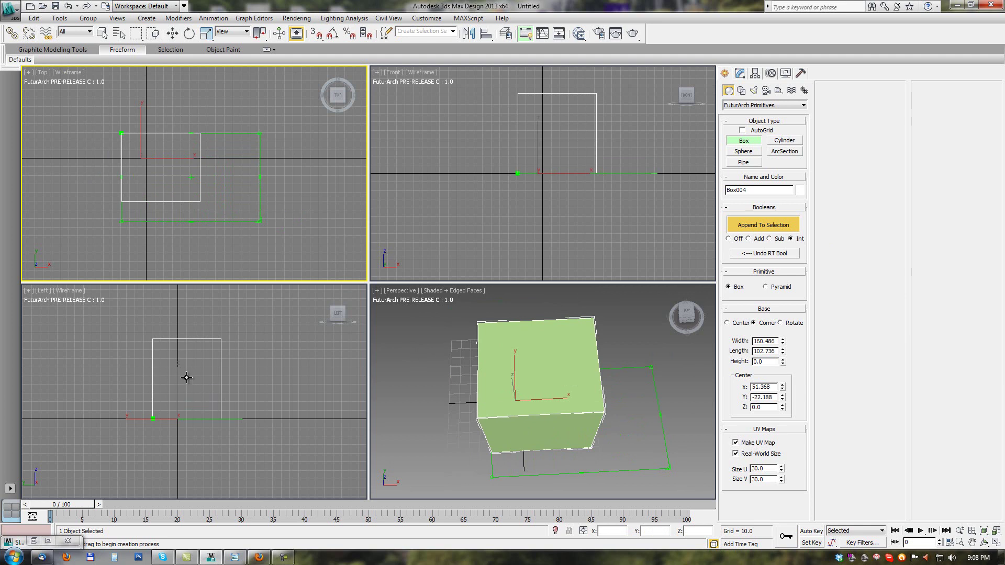
{"action": "left_click_drag", "start_coordinate": [197, 398], "coordinate": [204, 360]}
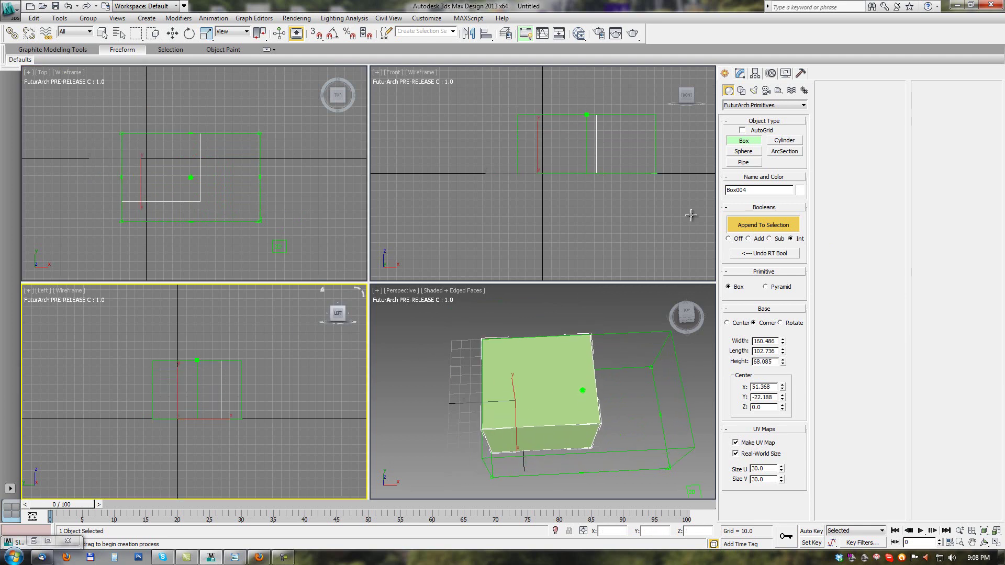
- Turn the live boolean off and inspect the two overlapping boxes in the Perspective viewport
{"action": "left_click", "coordinate": [728, 238]}
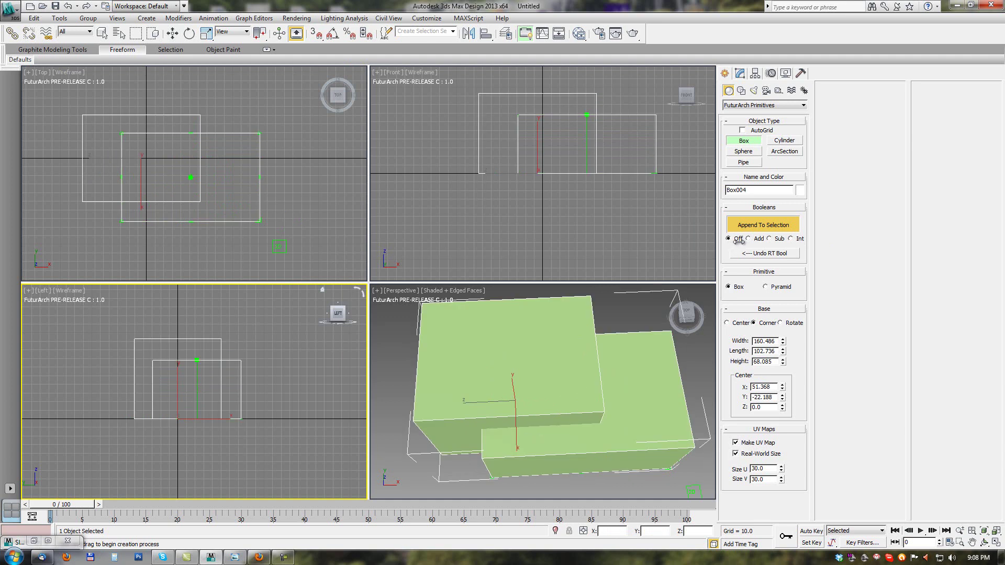
{"action": "middle_click_drag", "start_coordinate": [563, 415], "coordinate": [597, 387], "text": "alt"}
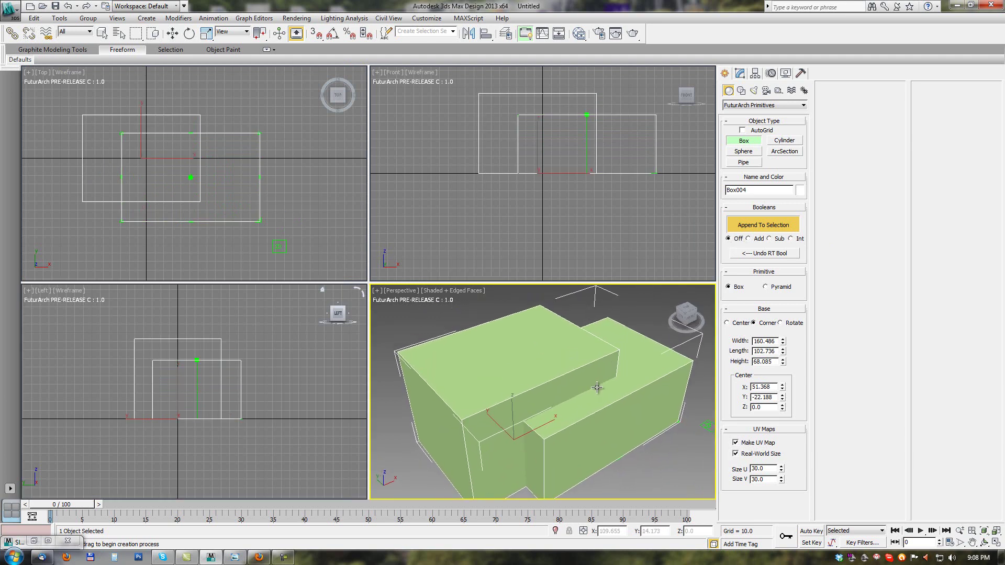
{"action": "scroll", "coordinate": [597, 387], "scroll_direction": "down", "scroll_amount": 4}
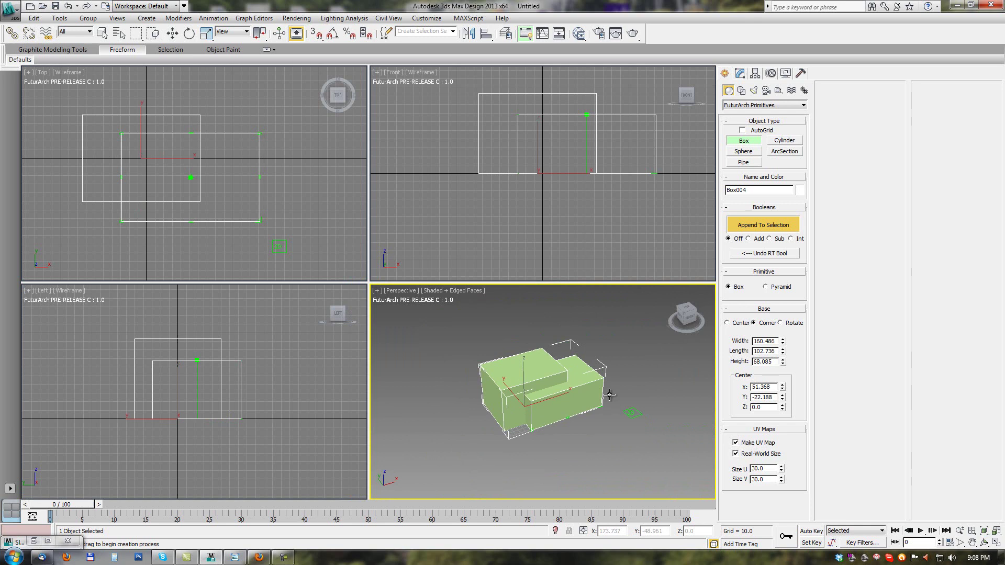
{"action": "scroll", "coordinate": [601, 392], "scroll_direction": "up", "scroll_amount": 3}
{"action": "scroll", "coordinate": [589, 385], "scroll_direction": "down", "scroll_amount": 3}
{"action": "scroll", "coordinate": [599, 382], "scroll_direction": "up", "scroll_amount": 1}
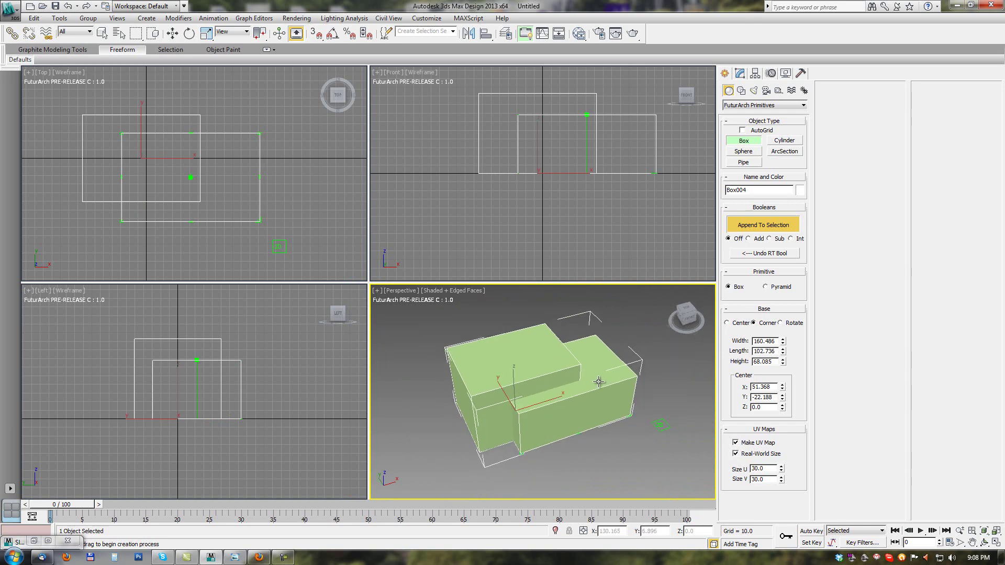
- Set the boolean to Add and, with snapping on, raise the appended box to the first box's top in the Left viewport, about 93 high
{"action": "left_click", "coordinate": [748, 240]}
{"action": "key", "text": "s"}
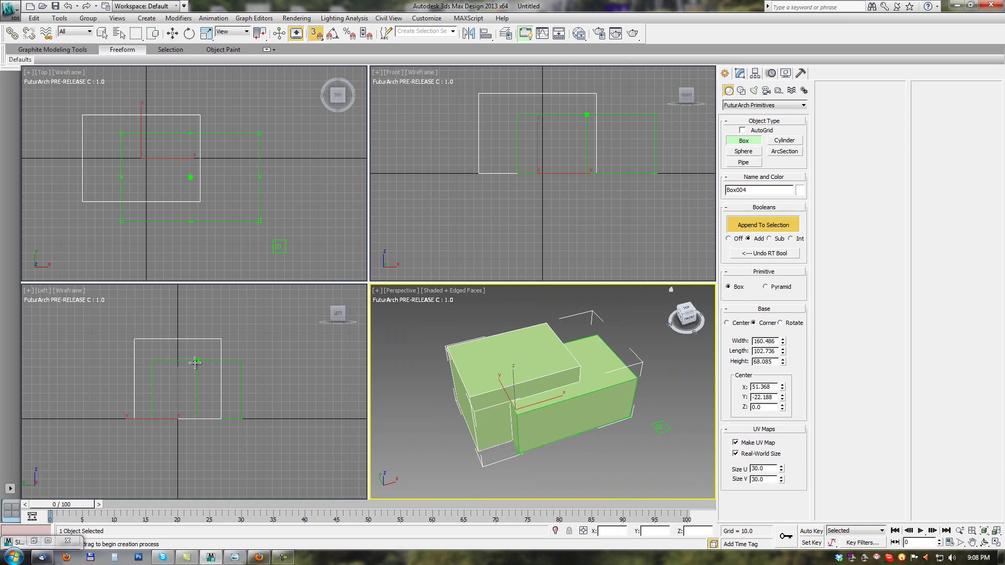
{"action": "left_click_drag", "start_coordinate": [196, 360], "coordinate": [222, 341]}
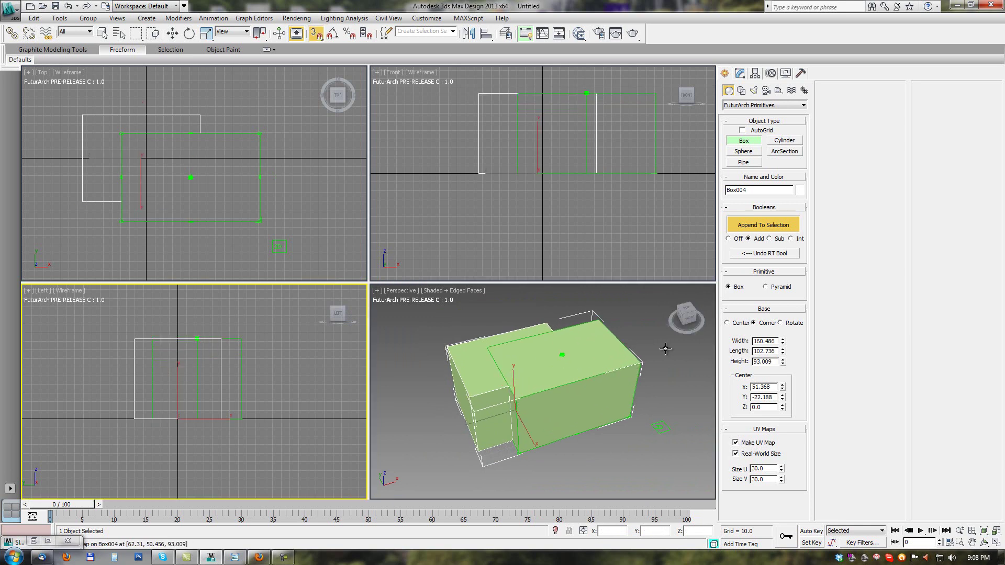
{"action": "mouse_move", "coordinate": [615, 348]}
{"action": "middle_mouse_down", "text": "alt"}
{"action": "mouse_move", "coordinate": [607, 393]}
{"action": "mouse_move", "coordinate": [599, 363]}
{"action": "mouse_move", "coordinate": [614, 354]}
{"action": "middle_mouse_up", "text": "alt"}
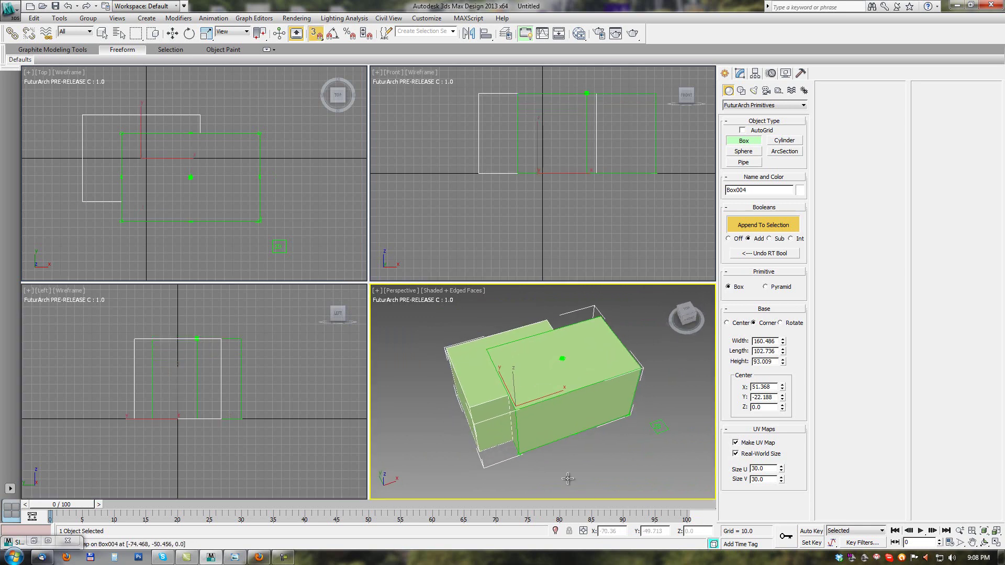
- Switch the boolean to Sub and lower the appended box's height to about 48 in the Perspective viewport
{"action": "left_click", "coordinate": [768, 238]}
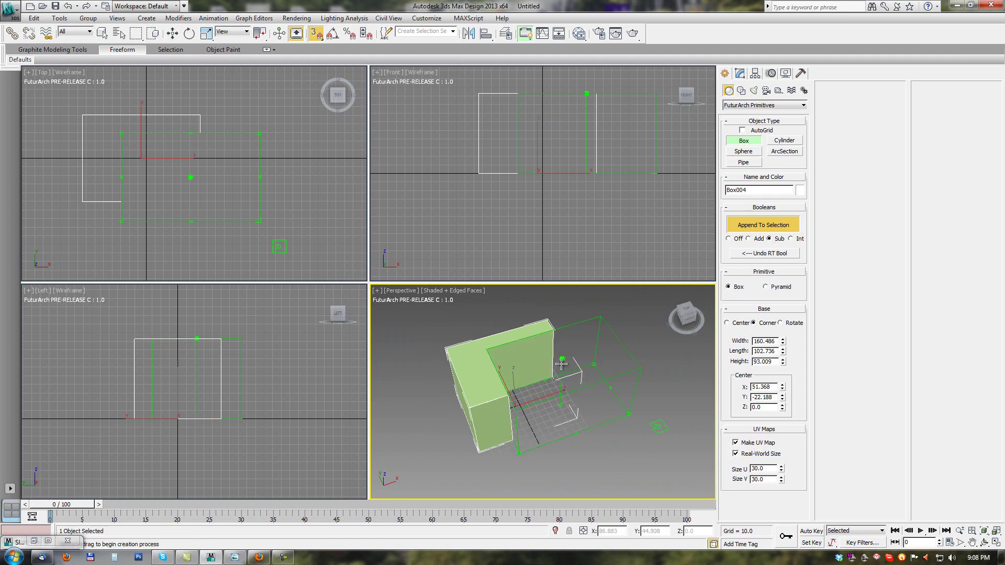
{"action": "left_click_drag", "start_coordinate": [562, 359], "coordinate": [566, 390]}
{"action": "mouse_move", "coordinate": [562, 431]}
{"action": "middle_mouse_down", "text": "alt"}
{"action": "mouse_move", "coordinate": [567, 325]}
{"action": "mouse_move", "coordinate": [576, 419]}
{"action": "middle_mouse_up", "text": "alt"}
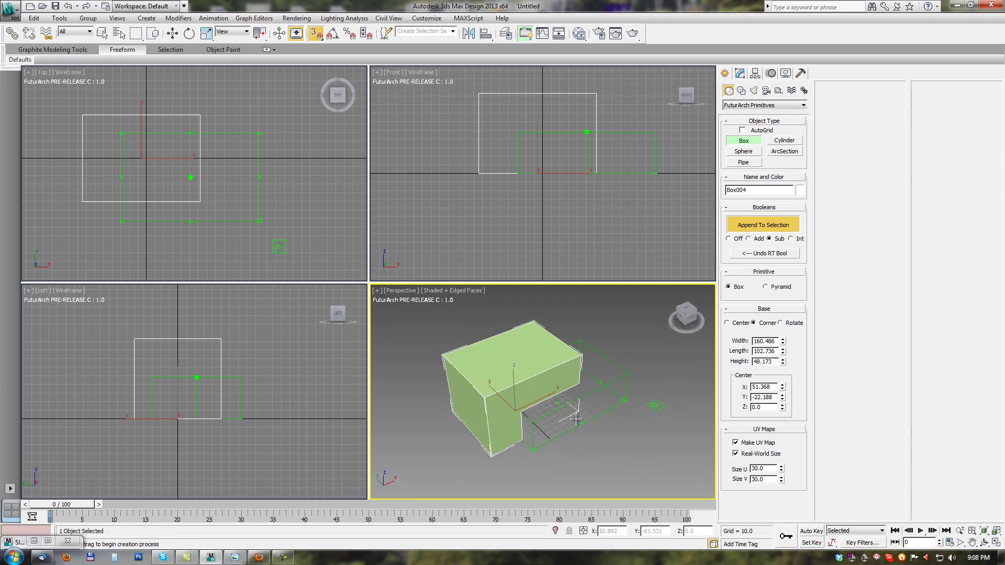
- Switch the boolean to Int, lower the appended box's top slightly in the Perspective viewport, and finish creation
{"action": "left_click", "coordinate": [791, 239]}
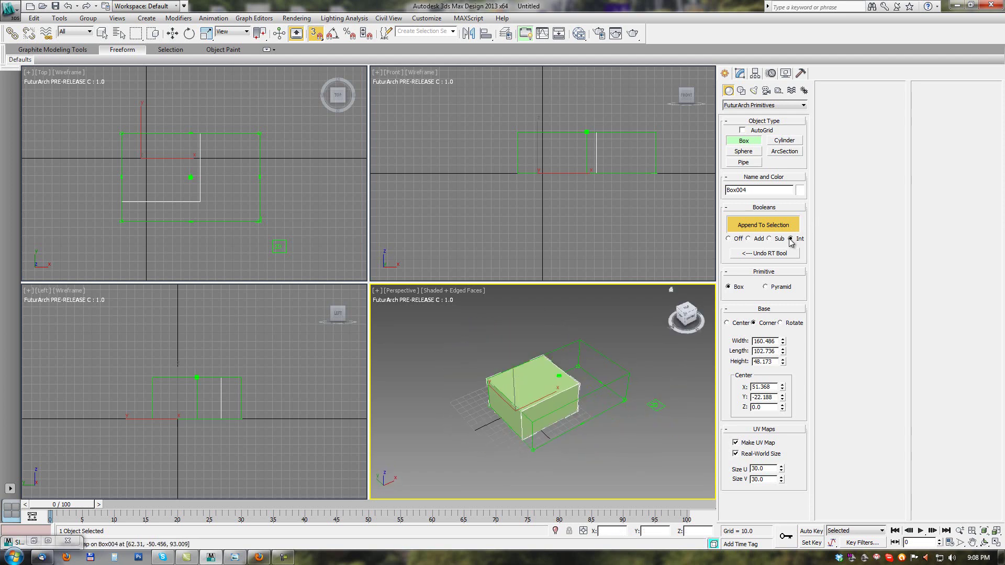
{"action": "mouse_move", "coordinate": [553, 361]}
{"action": "middle_mouse_down", "text": "alt"}
{"action": "mouse_move", "coordinate": [553, 325]}
{"action": "mouse_move", "coordinate": [562, 363]}
{"action": "middle_mouse_up", "text": "alt"}
{"action": "left_click_drag", "start_coordinate": [561, 362], "coordinate": [563, 371]}
{"action": "right_click", "coordinate": [552, 386]}
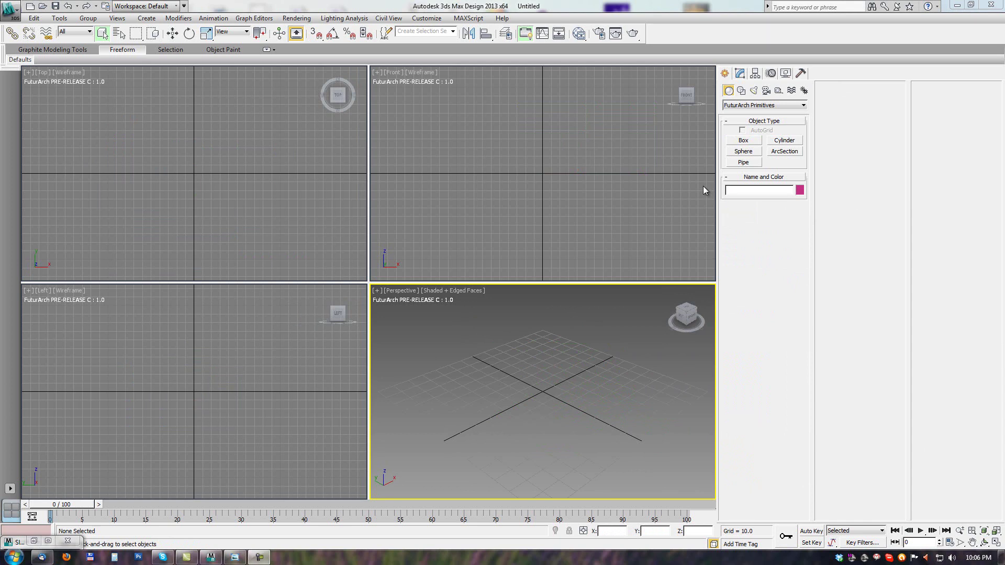
- Draw a new FuturArch box around the grid origin in the Top viewport, about 156 wide, 128 long and 58 high
{"action": "left_click", "coordinate": [744, 141]}
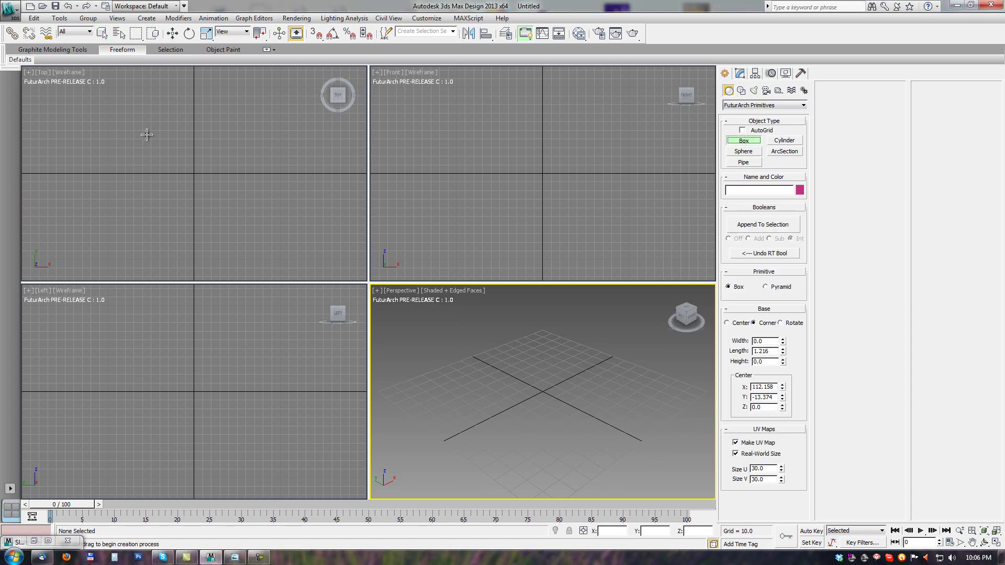
{"action": "left_click_drag", "start_coordinate": [133, 127], "coordinate": [266, 235]}
{"action": "left_click_drag", "start_coordinate": [245, 391], "coordinate": [235, 340]}
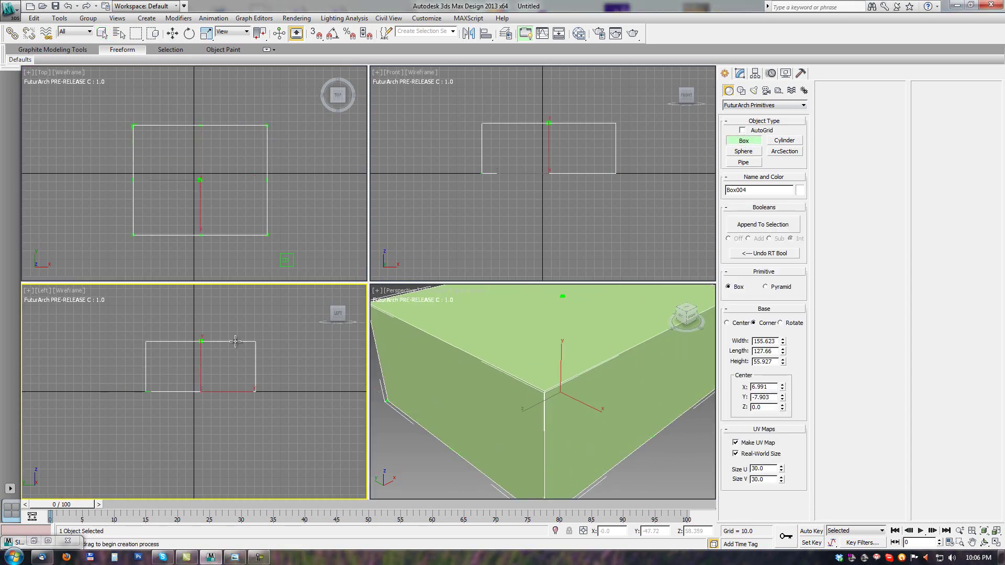
{"action": "middle_click_drag", "start_coordinate": [235, 341], "coordinate": [215, 366]}
{"action": "mouse_move", "coordinate": [562, 395]}
{"action": "middle_mouse_down", "text": "alt"}
{"action": "mouse_move", "coordinate": [572, 386]}
{"action": "mouse_move", "coordinate": [561, 388]}
{"action": "middle_mouse_up", "text": "alt"}
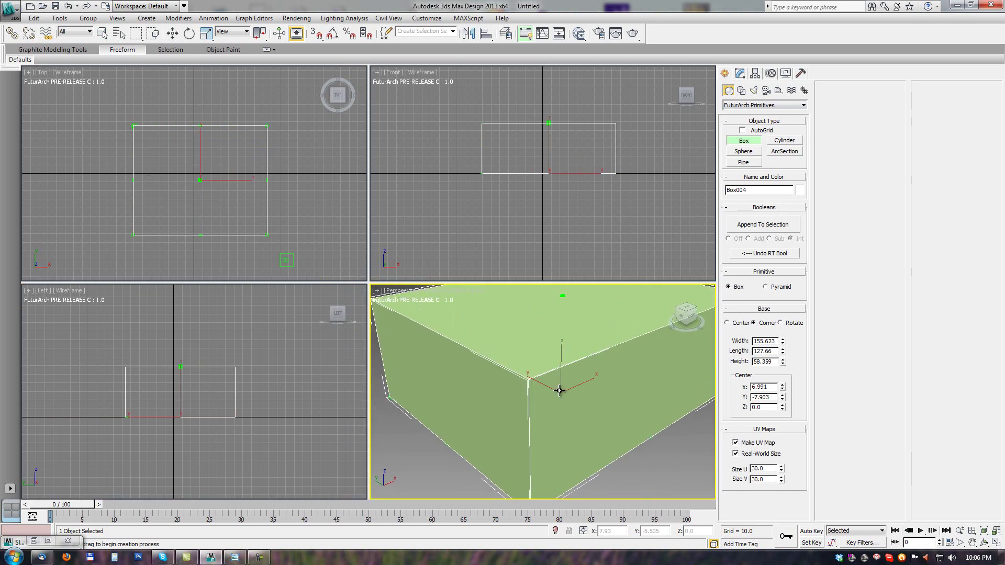
{"action": "scroll", "coordinate": [566, 386], "scroll_direction": "down", "scroll_amount": 3}
{"action": "middle_click_drag", "start_coordinate": [594, 354], "coordinate": [584, 364]}
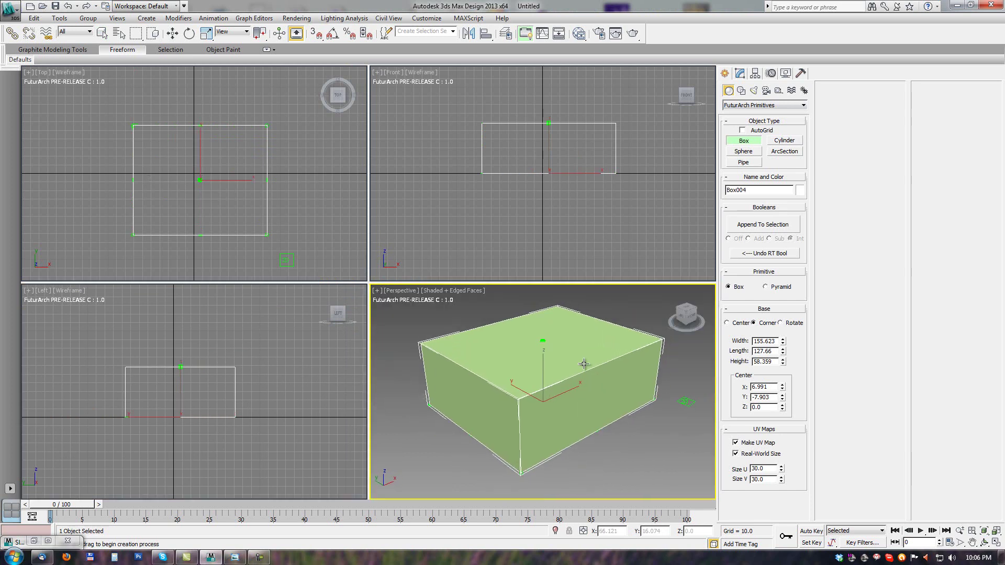
- Change the box primitive to a pyramid and redefine its height in the Left viewport to about 69
{"action": "left_click", "coordinate": [766, 288]}
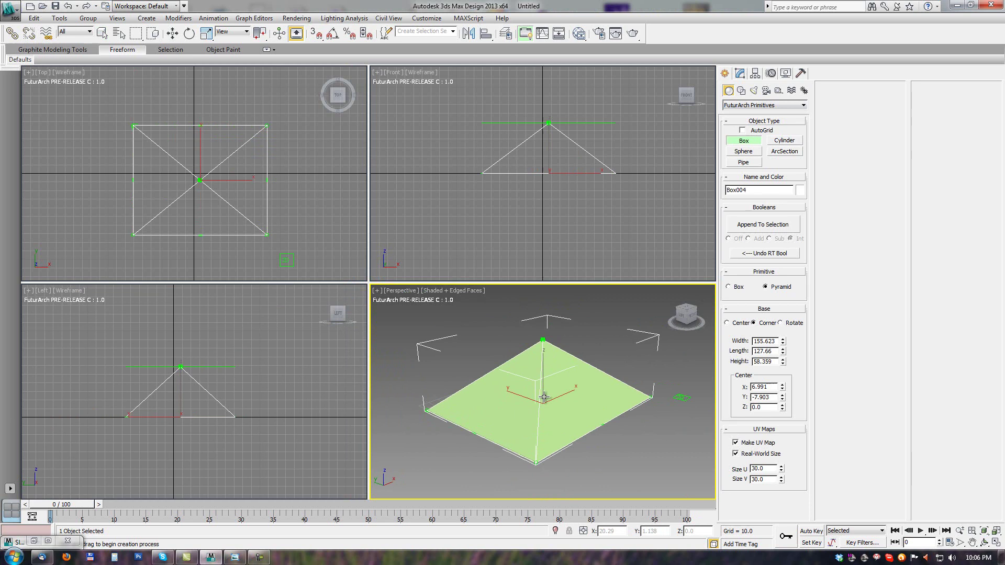
{"action": "left_click", "coordinate": [287, 260]}
{"action": "middle_click_drag", "start_coordinate": [612, 366], "coordinate": [576, 356], "text": "alt"}
{"action": "left_click", "coordinate": [188, 362]}
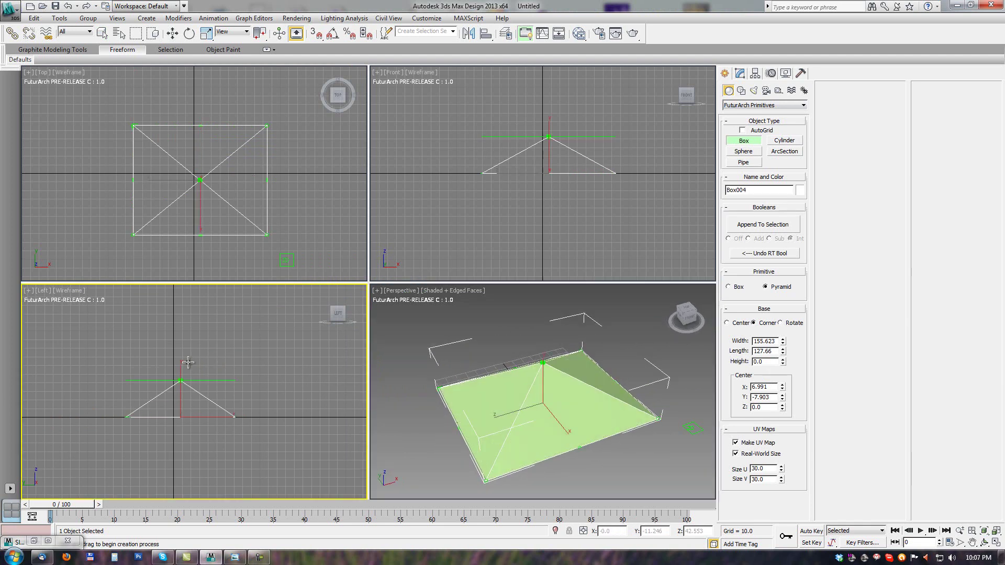
{"action": "left_click", "coordinate": [188, 358]}
- Change the pyramid back to a box and resize its base symmetrically in Center mode to about 162 wide and 109 long
{"action": "left_click", "coordinate": [728, 286]}
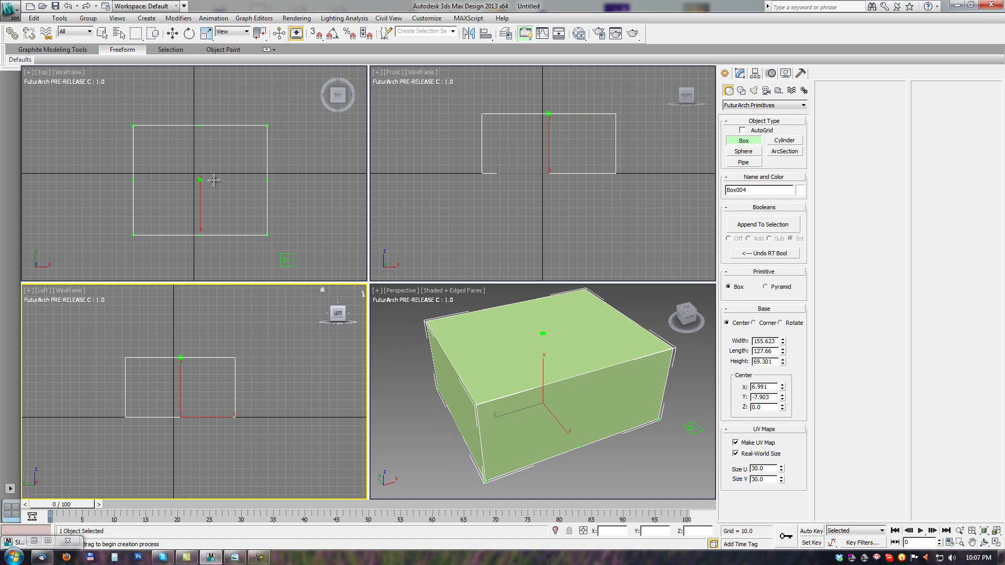
{"action": "mouse_move", "coordinate": [266, 127]}
{"action": "left_mouse_down"}
{"action": "mouse_move", "coordinate": [231, 155]}
{"action": "mouse_move", "coordinate": [234, 105]}
{"action": "mouse_move", "coordinate": [234, 146]}
{"action": "mouse_move", "coordinate": [261, 130]}
{"action": "left_mouse_up"}
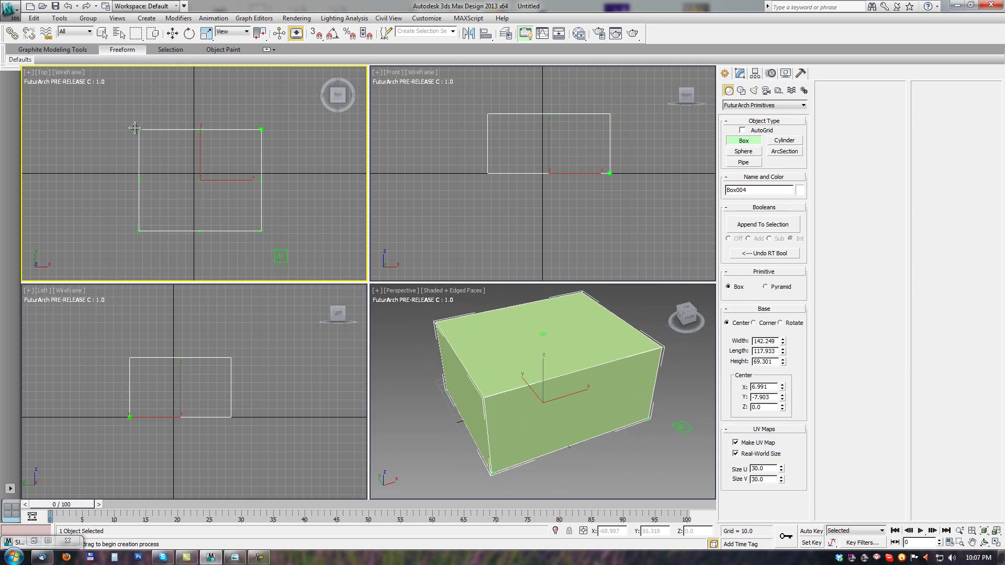
{"action": "mouse_move", "coordinate": [141, 129]}
{"action": "left_mouse_down"}
{"action": "mouse_move", "coordinate": [149, 139]}
{"action": "mouse_move", "coordinate": [130, 141]}
{"action": "left_mouse_up"}
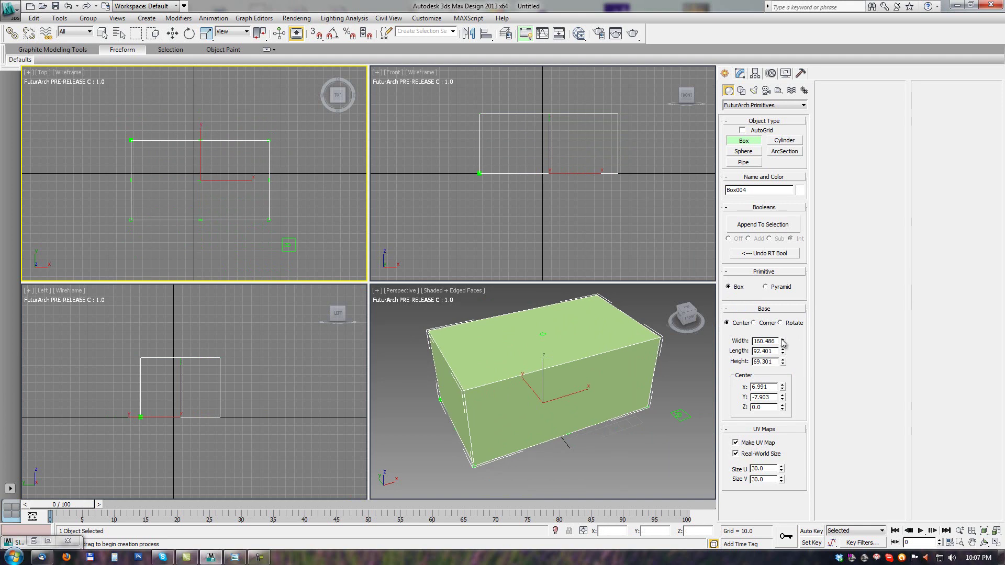
{"action": "left_click_drag", "start_coordinate": [783, 342], "coordinate": [997, 274]}
{"action": "left_click_drag", "start_coordinate": [782, 351], "coordinate": [784, 324]}
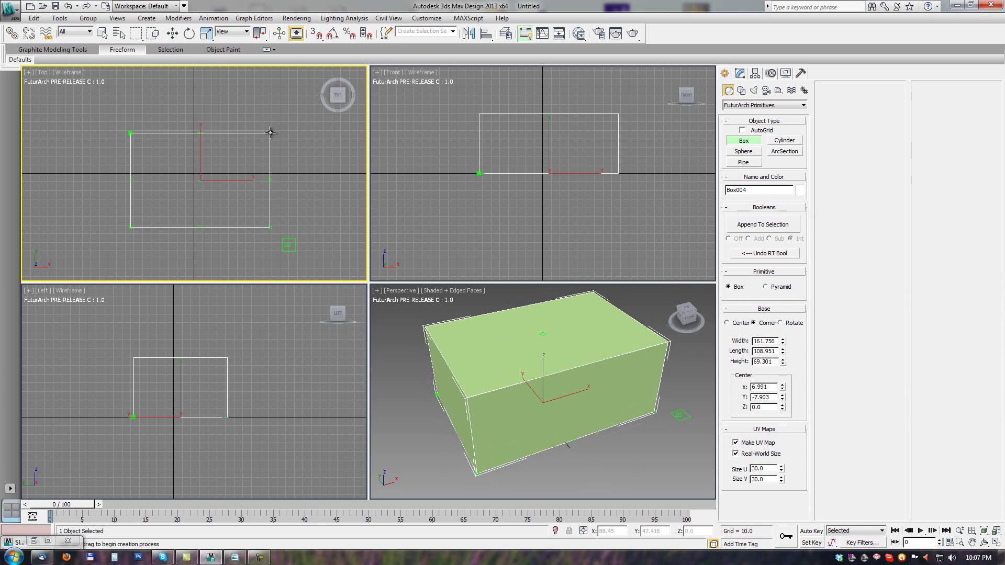
- Resize the box's base in Corner mode, keeping the opposite corner fixed, to about 122 wide and 95 long
{"action": "mouse_move", "coordinate": [270, 134]}
{"action": "left_mouse_down"}
{"action": "mouse_move", "coordinate": [220, 108]}
{"action": "mouse_move", "coordinate": [251, 137]}
{"action": "left_mouse_up"}
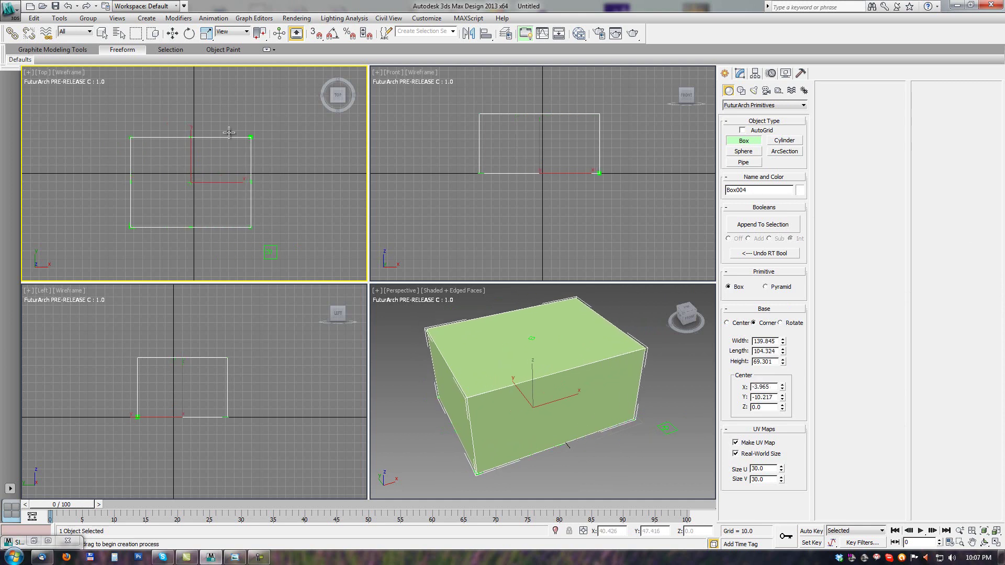
{"action": "mouse_move", "coordinate": [251, 138]}
{"action": "left_mouse_down"}
{"action": "mouse_move", "coordinate": [266, 109]}
{"action": "mouse_move", "coordinate": [263, 131]}
{"action": "left_mouse_up"}
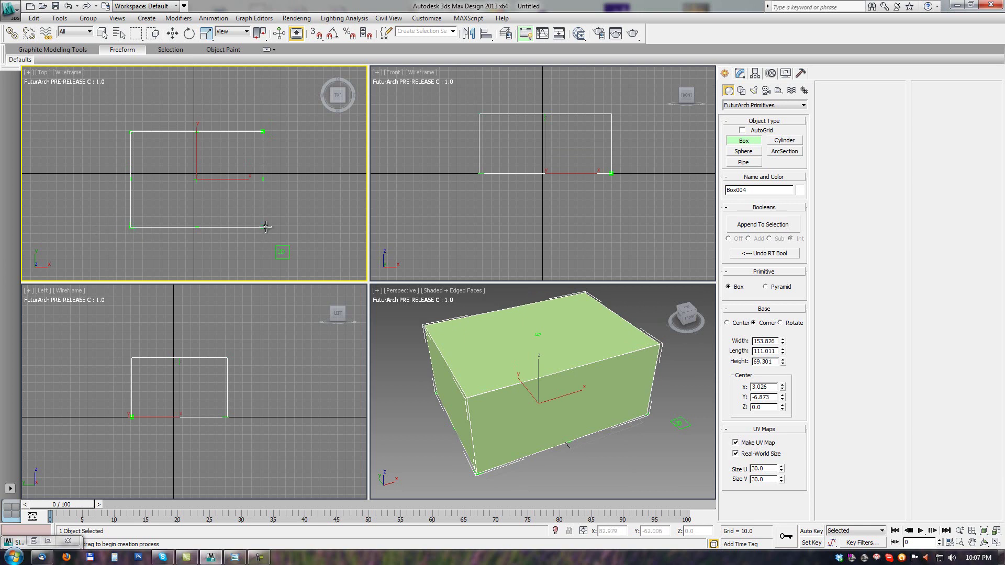
{"action": "left_click_drag", "start_coordinate": [263, 228], "coordinate": [236, 221]}
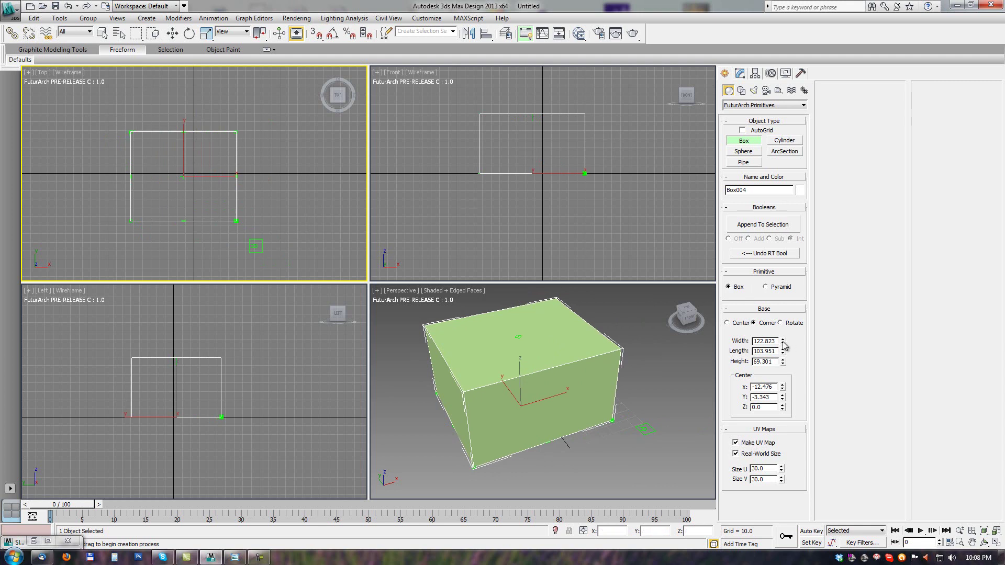
{"action": "mouse_move", "coordinate": [783, 345]}
{"action": "left_mouse_down"}
{"action": "mouse_move", "coordinate": [783, 335]}
{"action": "mouse_move", "coordinate": [784, 357]}
{"action": "left_mouse_up"}
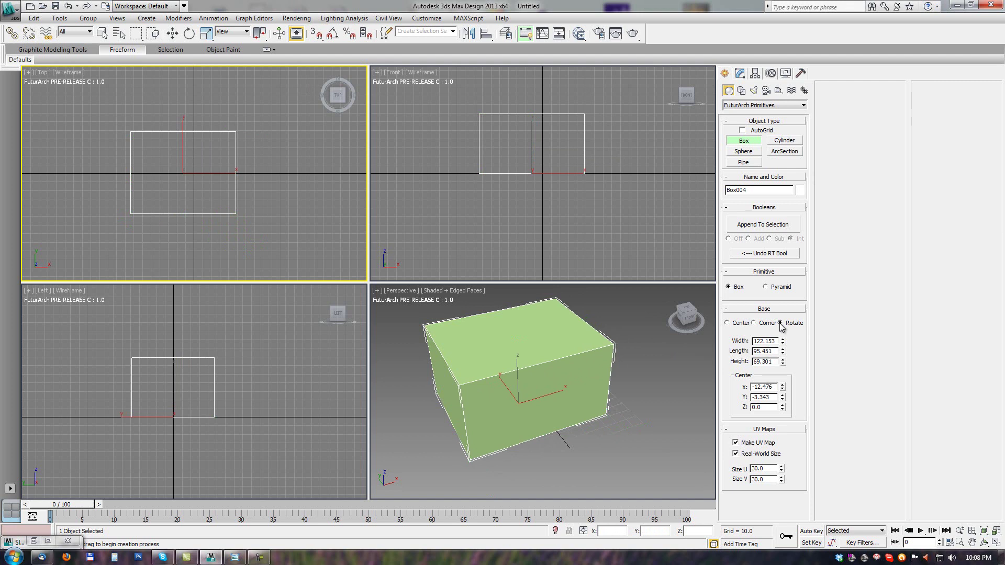
- Draw a second FuturArch box in Rotate mode, angled to the grid, to the right of the first one in the Top viewport
{"action": "middle_click_drag", "start_coordinate": [287, 197], "coordinate": [199, 179]}
{"action": "left_click_drag", "start_coordinate": [197, 141], "coordinate": [236, 229]}
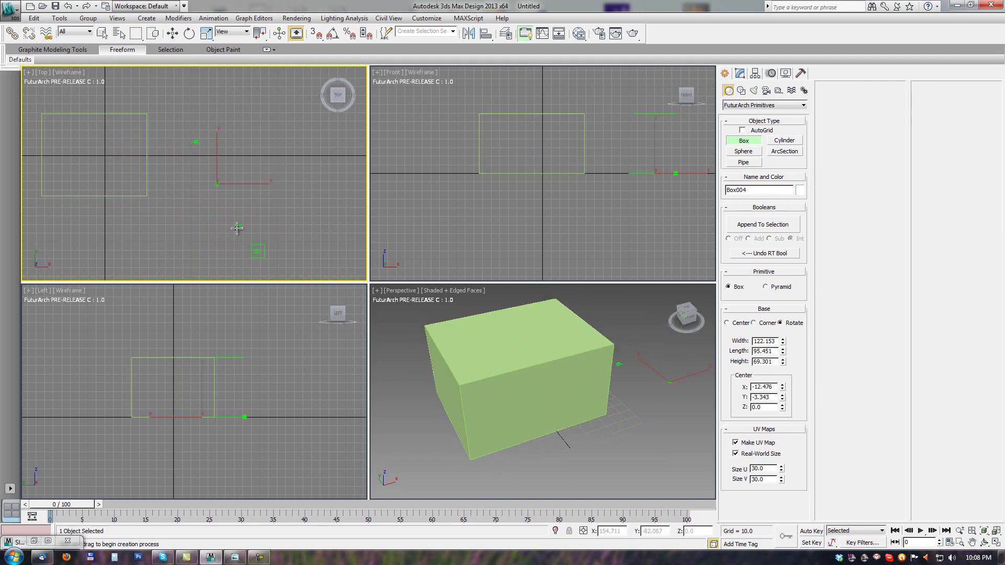
{"action": "left_click", "coordinate": [316, 161]}
- Adjust the rotated box's corners and edges in the Top viewport to make it about 127 wide and 95 long
{"action": "mouse_move", "coordinate": [196, 142]}
{"action": "left_mouse_down"}
{"action": "mouse_move", "coordinate": [161, 197]}
{"action": "mouse_move", "coordinate": [189, 157]}
{"action": "left_mouse_up"}
{"action": "left_click_drag", "start_coordinate": [236, 228], "coordinate": [241, 233]}
{"action": "left_click_drag", "start_coordinate": [298, 141], "coordinate": [262, 210]}
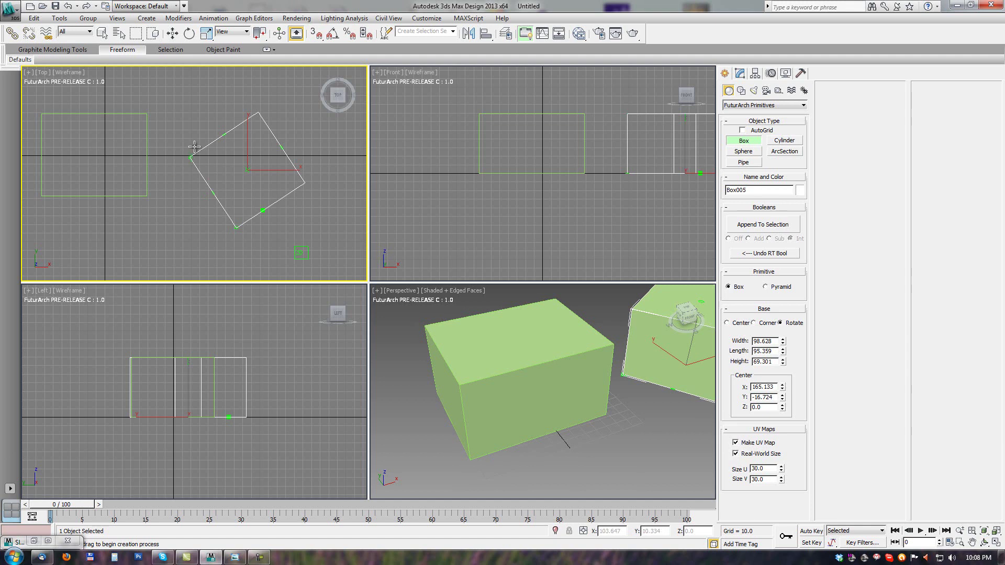
{"action": "left_click_drag", "start_coordinate": [226, 138], "coordinate": [214, 112]}
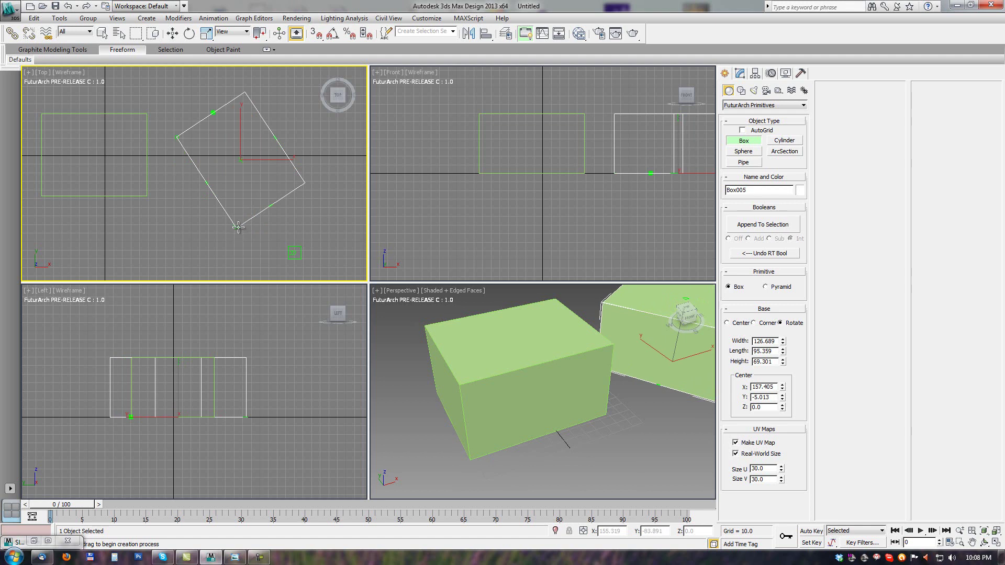
- Resize the rotated box from opposite edges and by its width value to about 126 wide, and swing its corner to re-angle the base
{"action": "left_click_drag", "start_coordinate": [177, 140], "coordinate": [276, 195]}
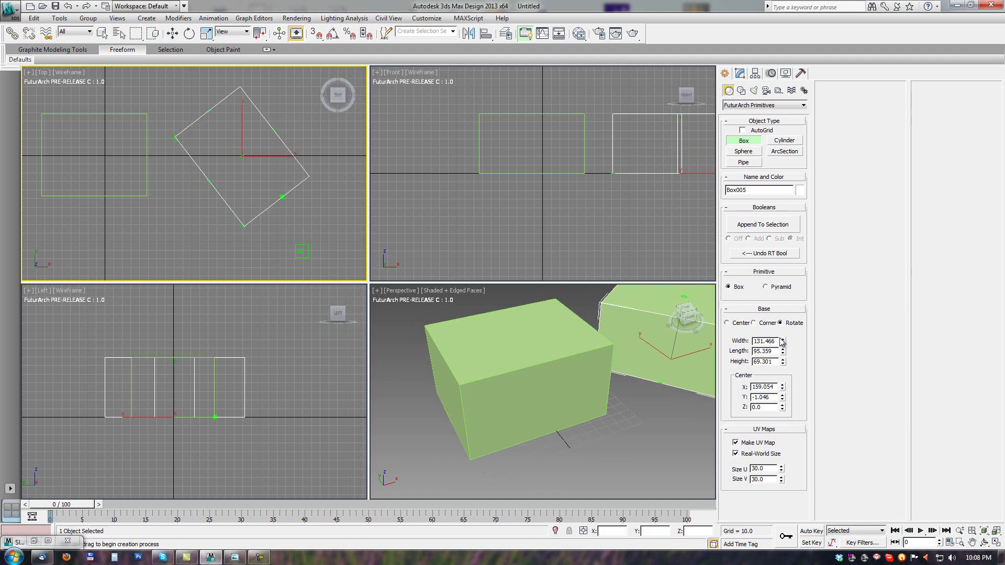
{"action": "left_click_drag", "start_coordinate": [784, 341], "coordinate": [740, 129]}
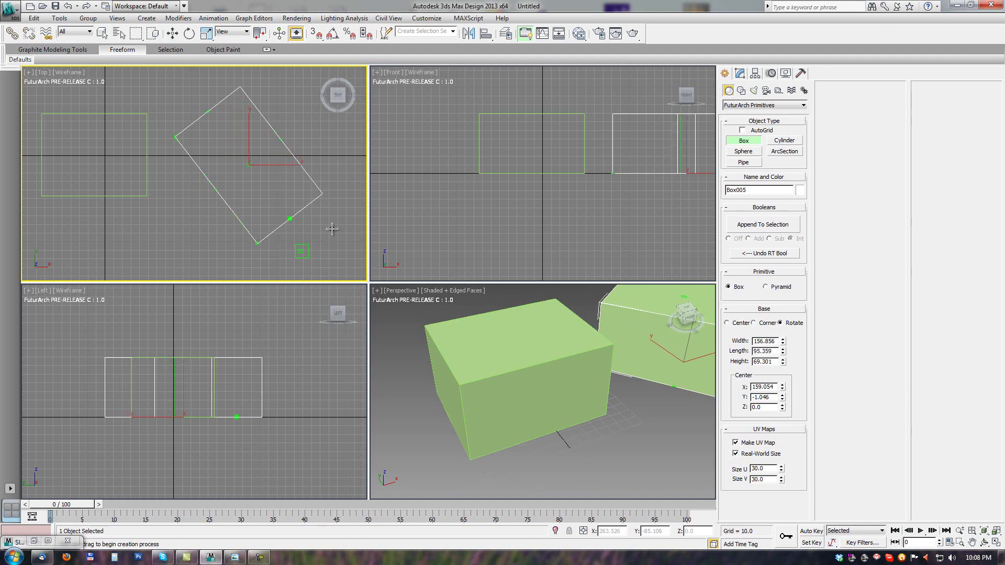
{"action": "left_click_drag", "start_coordinate": [207, 112], "coordinate": [274, 158]}
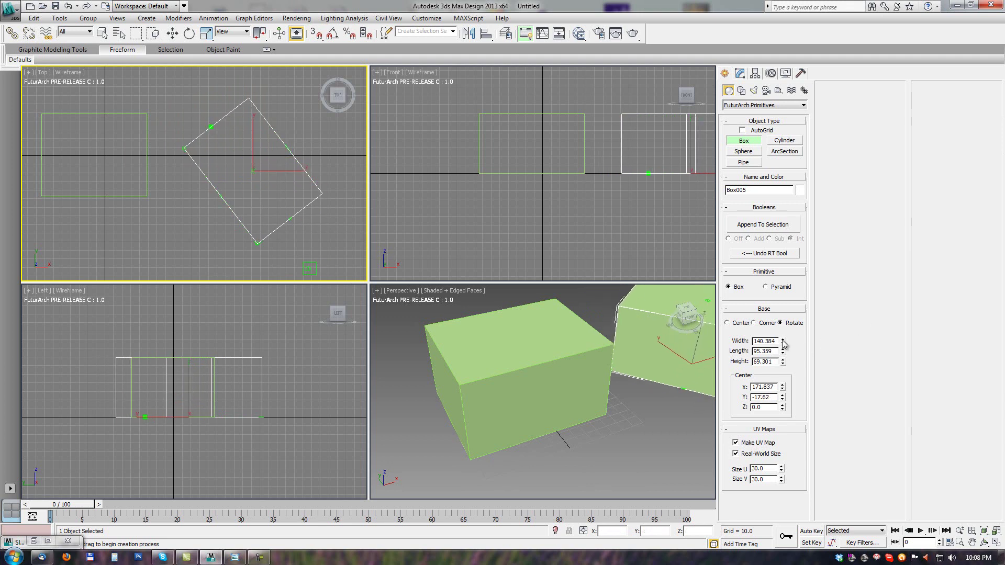
{"action": "left_click_drag", "start_coordinate": [783, 343], "coordinate": [936, 393]}
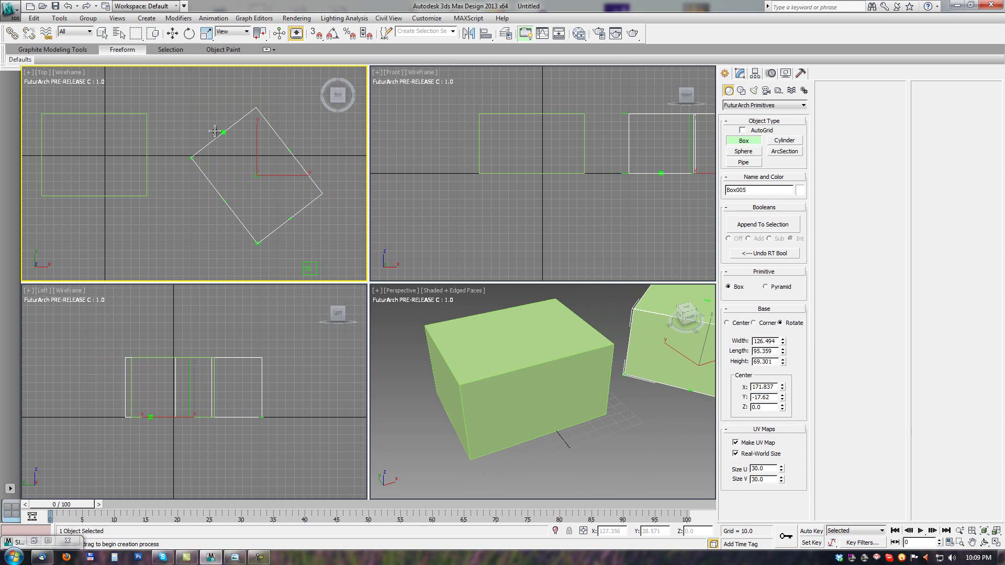
{"action": "left_click_drag", "start_coordinate": [192, 158], "coordinate": [163, 235]}
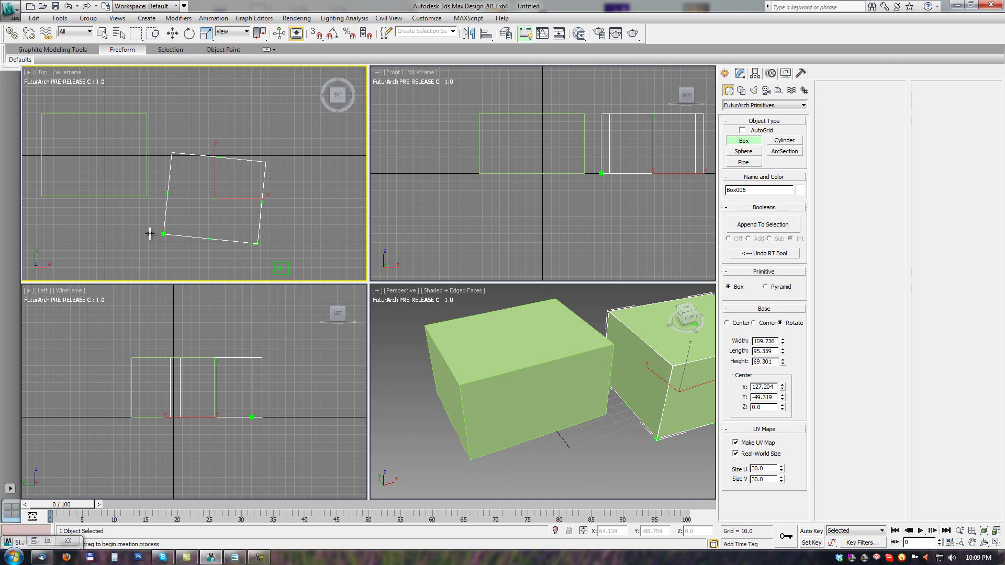
{"action": "left_click_drag", "start_coordinate": [163, 234], "coordinate": [164, 186]}
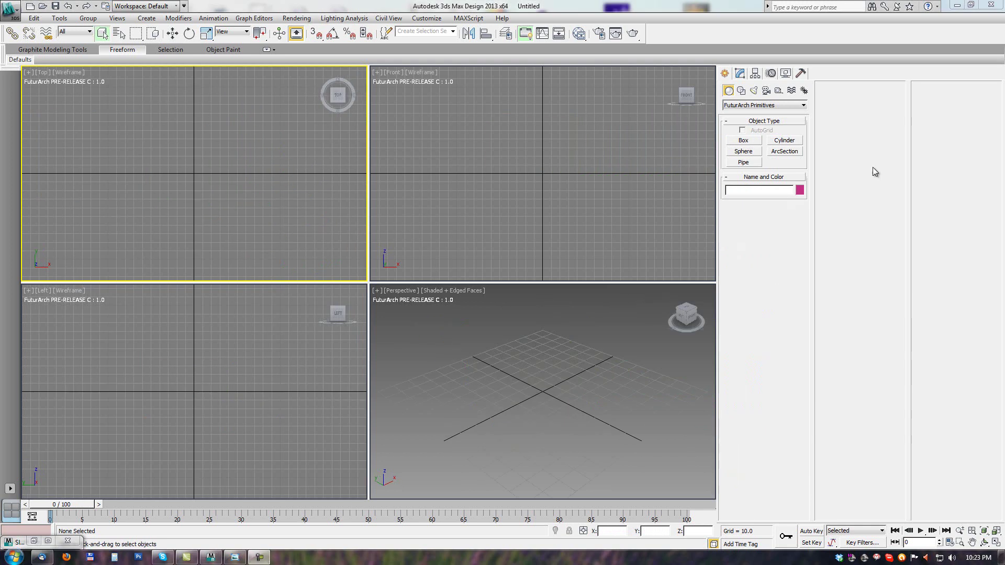
- Draw a FuturArch cylinder in Radius mode near the grid origin with a radius of about 50
{"action": "left_click", "coordinate": [784, 140]}
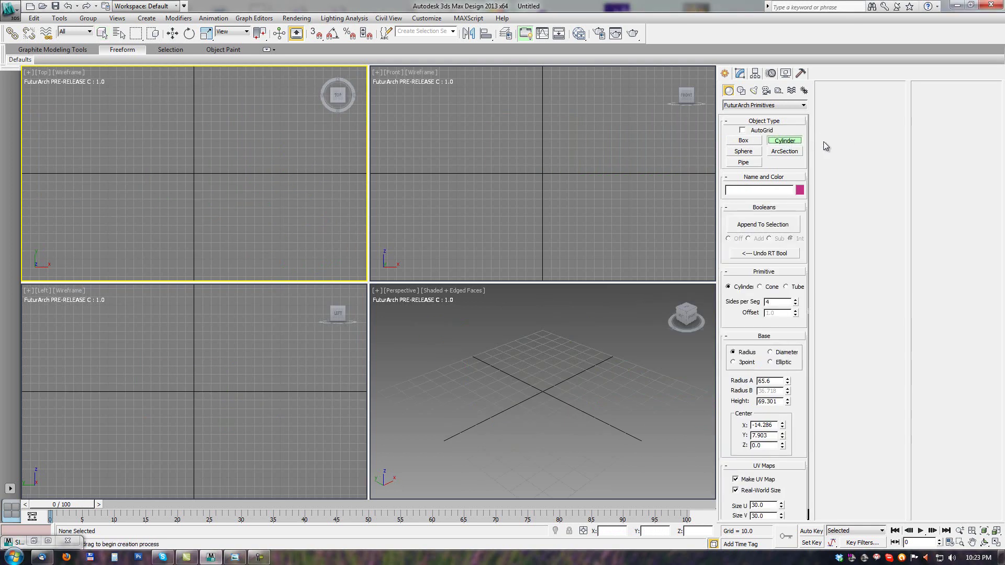
{"action": "left_click_drag", "start_coordinate": [525, 396], "coordinate": [456, 359]}
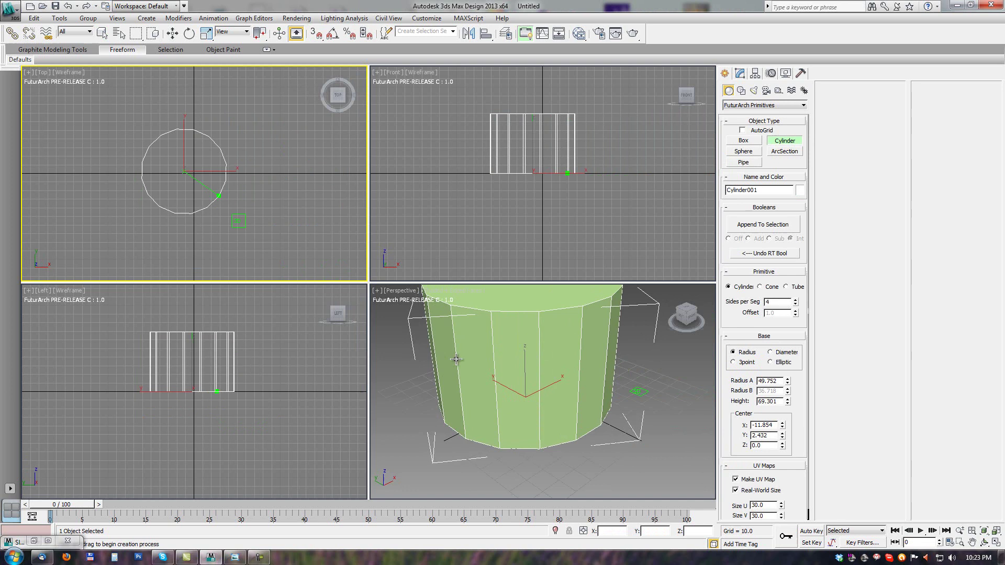
{"action": "scroll", "coordinate": [565, 374], "scroll_direction": "down", "scroll_amount": 6}
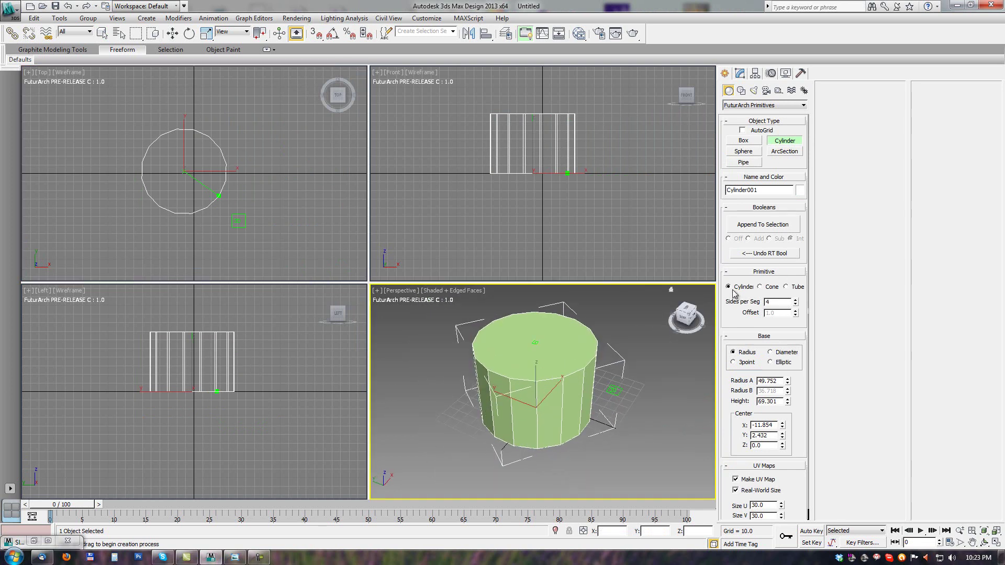
- Change the cylinder to a cone and then to a tube with a wall offset of about -10.6
{"action": "left_click", "coordinate": [761, 287]}
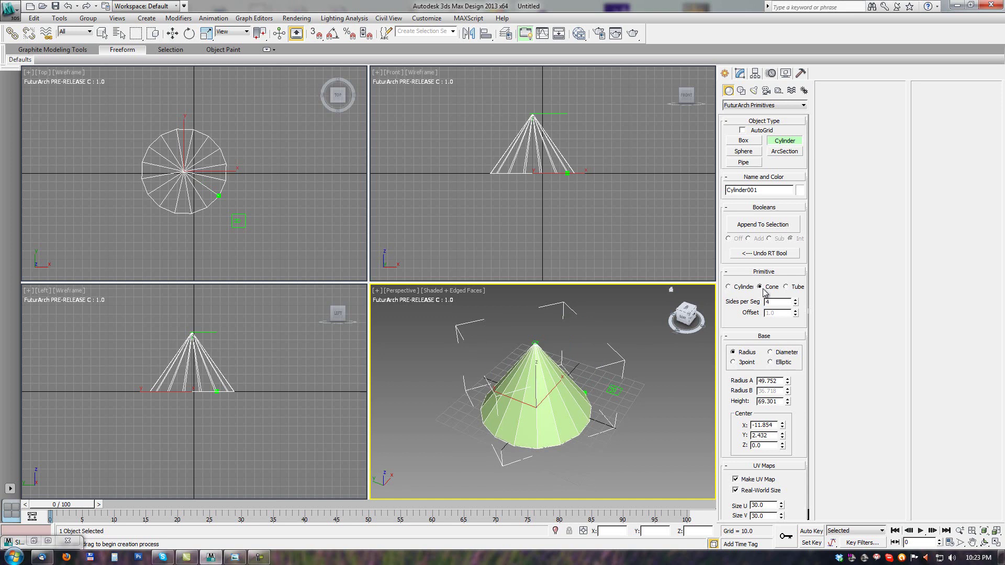
{"action": "left_click", "coordinate": [786, 287]}
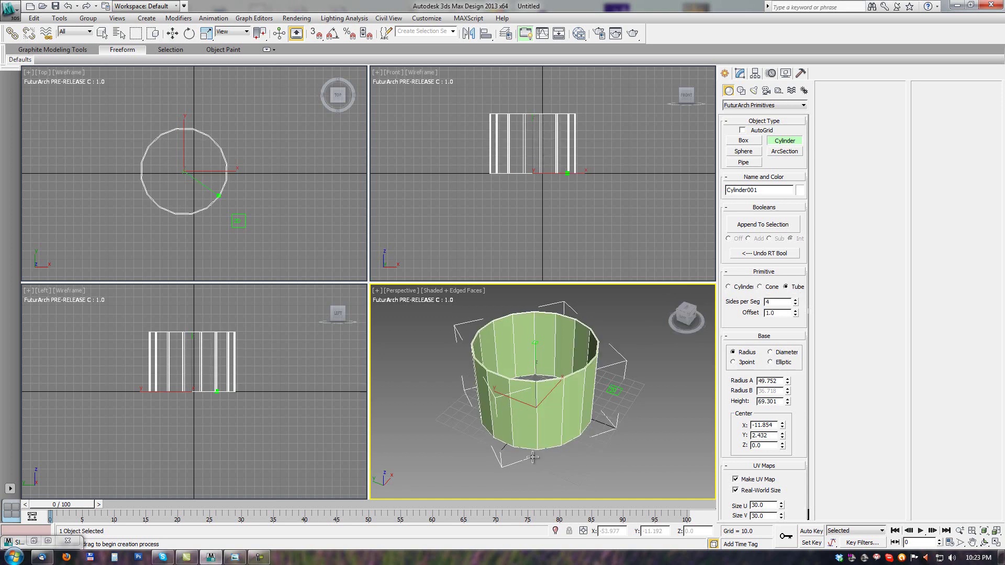
{"action": "middle_click_drag", "start_coordinate": [539, 361], "coordinate": [573, 437], "text": "alt"}
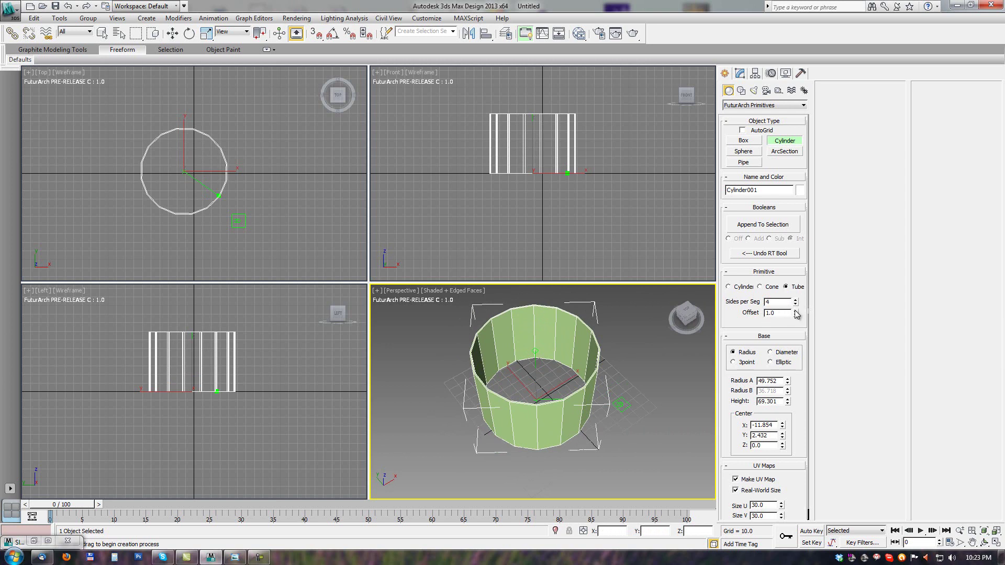
{"action": "left_click_drag", "start_coordinate": [797, 314], "coordinate": [796, 487]}
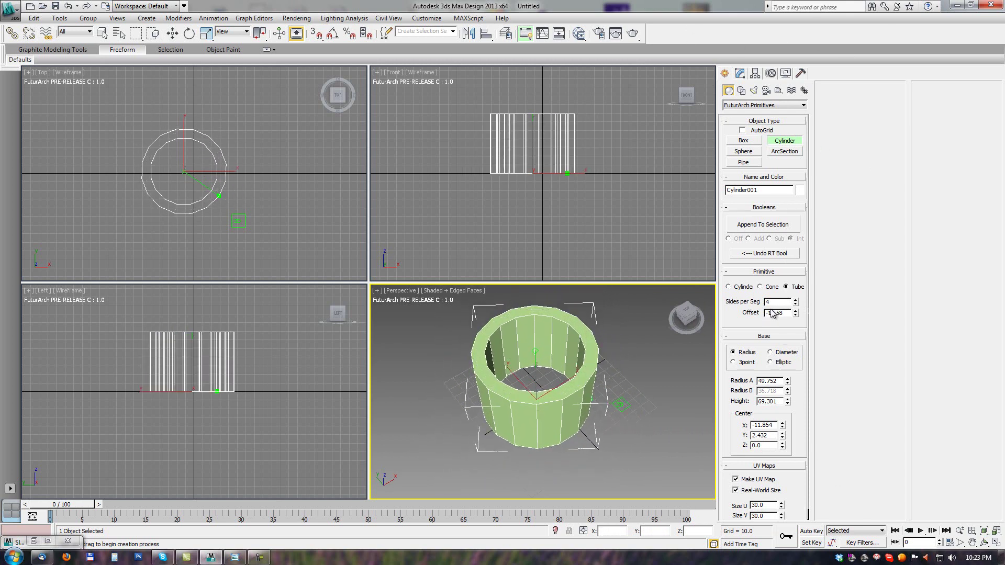
- Turn the tube back into a solid cylinder and raise its sides per segment to 13
{"action": "left_click", "coordinate": [728, 288]}
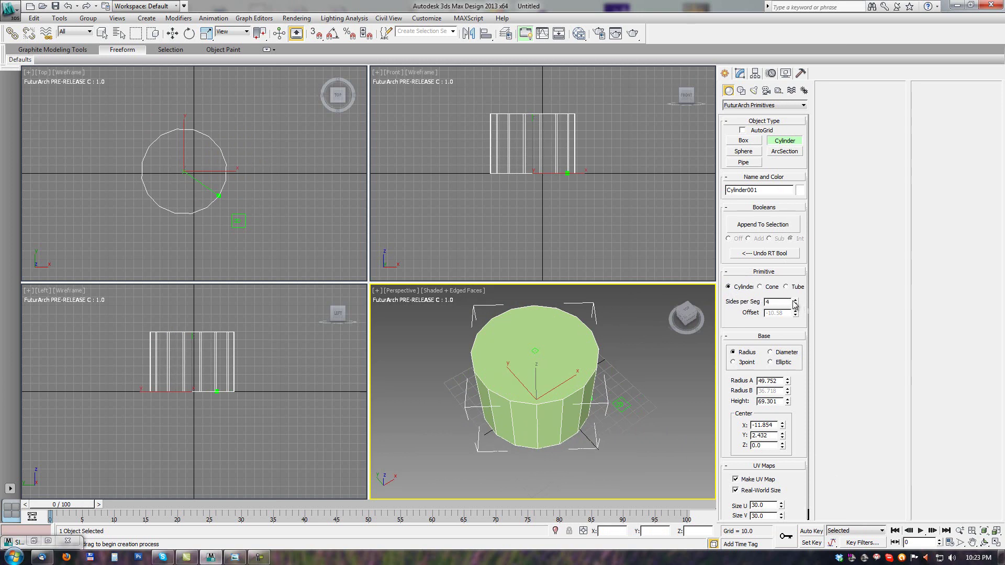
{"action": "left_click_drag", "start_coordinate": [797, 307], "coordinate": [805, 297]}
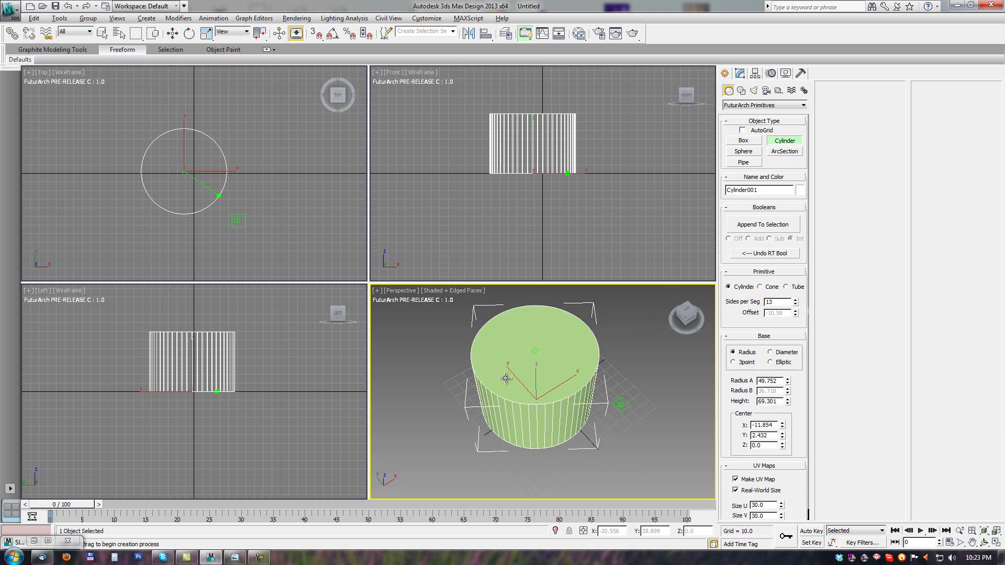
{"action": "middle_click_drag", "start_coordinate": [506, 379], "coordinate": [533, 370], "text": "alt"}
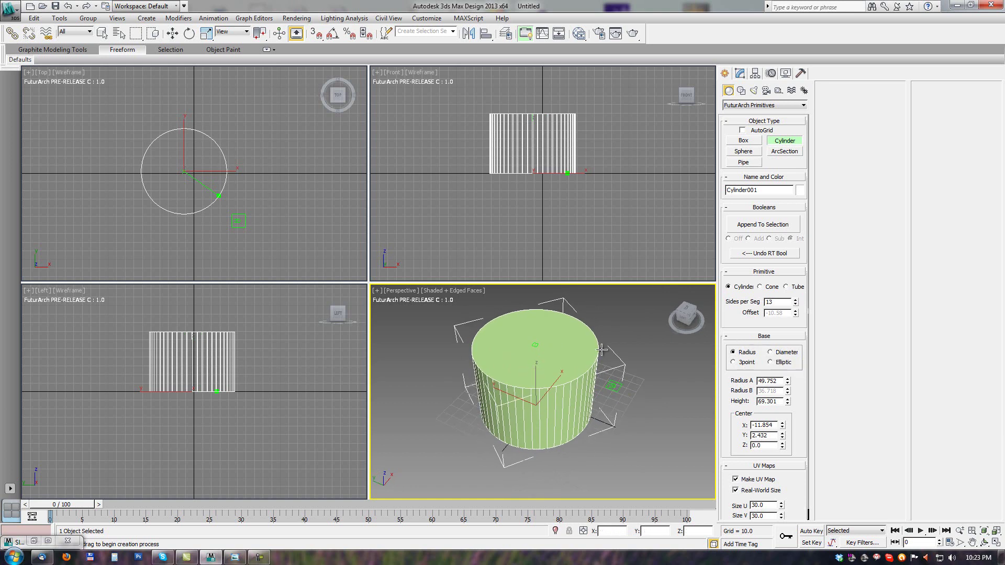
- Delete the cylinder and draw a new one in Radius mode in the Top viewport with a radius of about 34
{"action": "right_click", "coordinate": [294, 217]}
{"action": "key", "text": "Delete"}
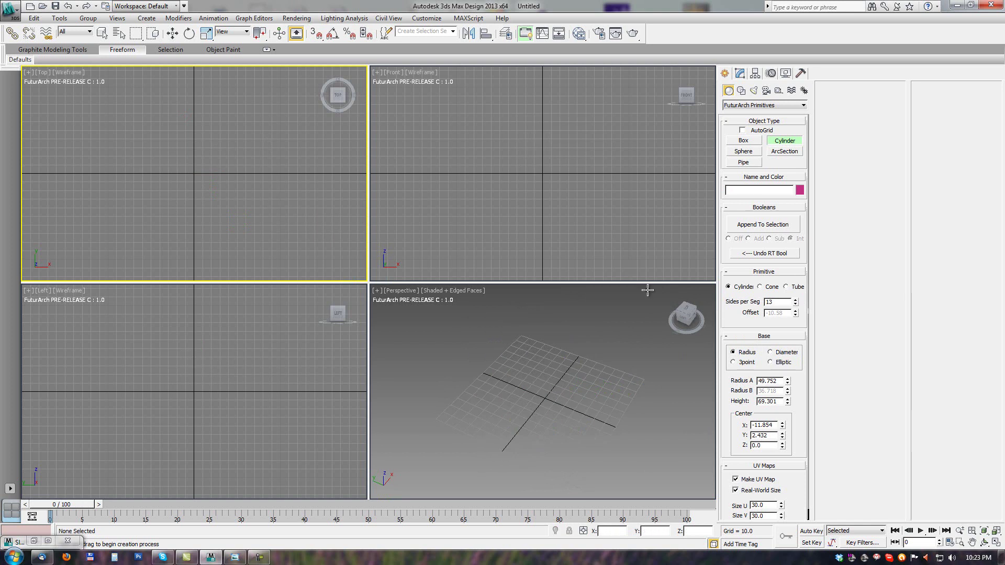
{"action": "left_click_drag", "start_coordinate": [197, 169], "coordinate": [226, 172]}
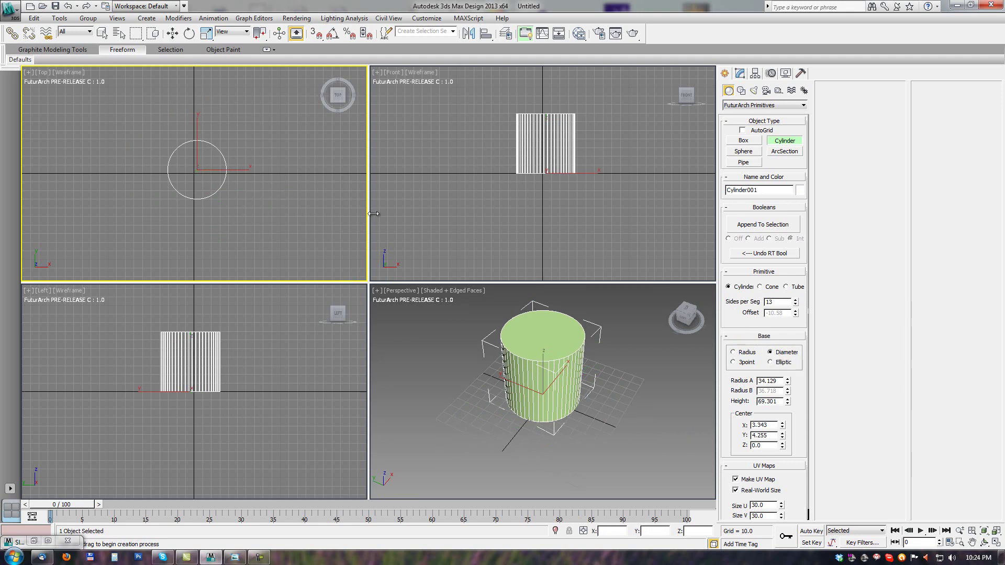
- Draw a second cylinder in Diameter mode and a third in 3point mode in the Top viewport, each with a radius of about 37
{"action": "scroll", "coordinate": [331, 181], "scroll_direction": "up", "scroll_amount": 2}
{"action": "middle_click_drag", "start_coordinate": [331, 181], "coordinate": [232, 182]}
{"action": "mouse_move", "coordinate": [203, 131]}
{"action": "left_mouse_down"}
{"action": "mouse_move", "coordinate": [253, 197]}
{"action": "mouse_move", "coordinate": [200, 131]}
{"action": "mouse_move", "coordinate": [209, 116]}
{"action": "mouse_move", "coordinate": [195, 119]}
{"action": "left_mouse_up"}
{"action": "mouse_move", "coordinate": [253, 197]}
{"action": "left_mouse_down"}
{"action": "mouse_move", "coordinate": [244, 159]}
{"action": "mouse_move", "coordinate": [275, 201]}
{"action": "mouse_move", "coordinate": [258, 181]}
{"action": "left_mouse_up"}
{"action": "left_click_drag", "start_coordinate": [229, 147], "coordinate": [179, 79]}
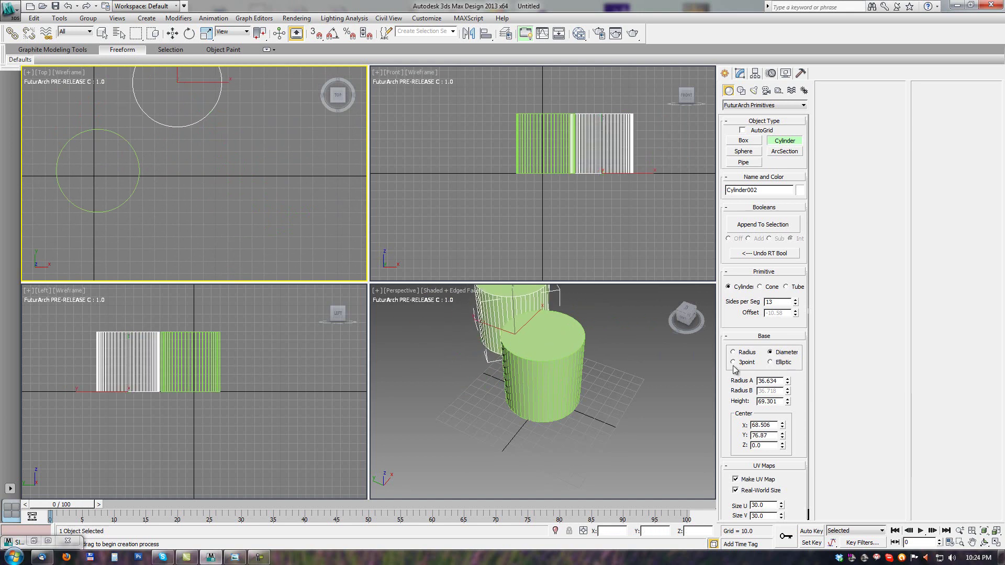
{"action": "left_click_drag", "start_coordinate": [255, 173], "coordinate": [266, 214]}
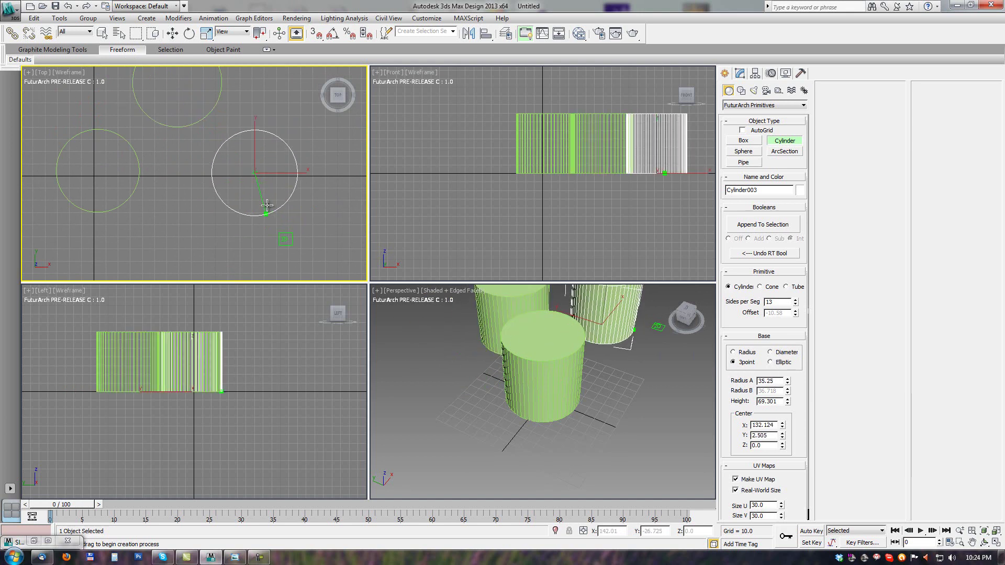
{"action": "left_click_drag", "start_coordinate": [325, 189], "coordinate": [325, 189]}
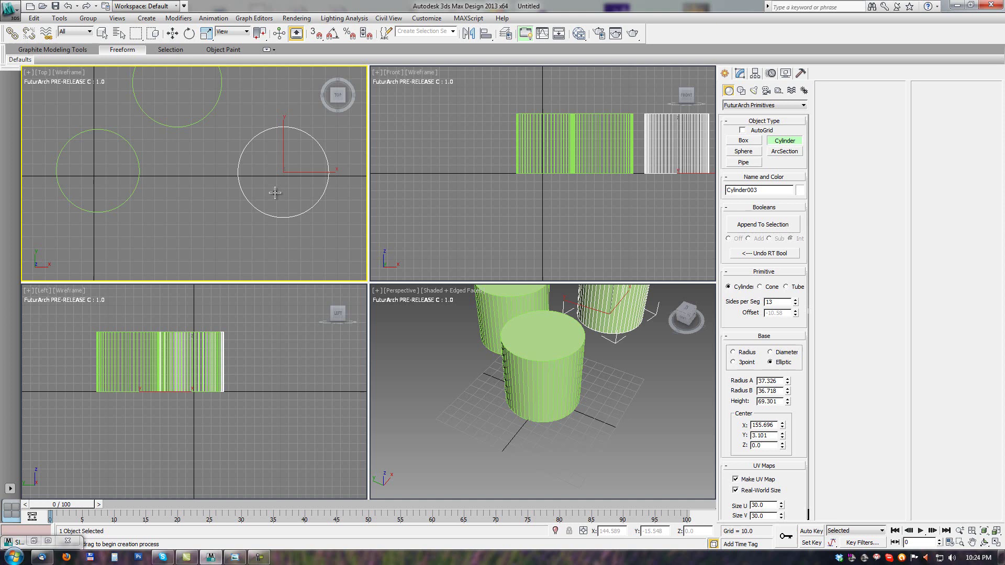
- Draw an elliptic cylinder below the others in the Top viewport, with radii of about 75 and 24, and reposition it by its center
{"action": "middle_click_drag", "start_coordinate": [276, 193], "coordinate": [270, 88]}
{"action": "left_click_drag", "start_coordinate": [135, 177], "coordinate": [219, 227]}
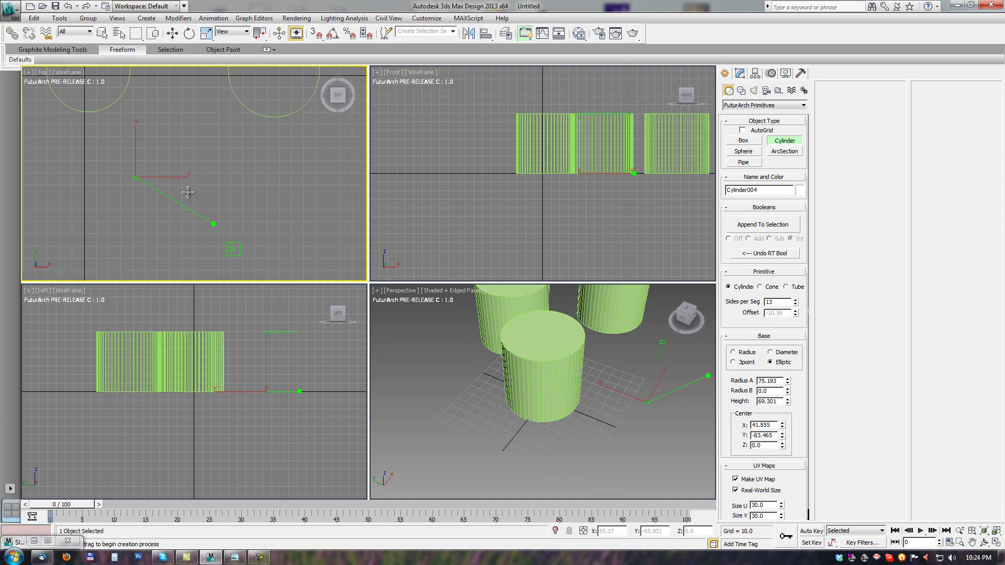
{"action": "left_click", "coordinate": [176, 168]}
{"action": "left_click_drag", "start_coordinate": [135, 177], "coordinate": [184, 183]}
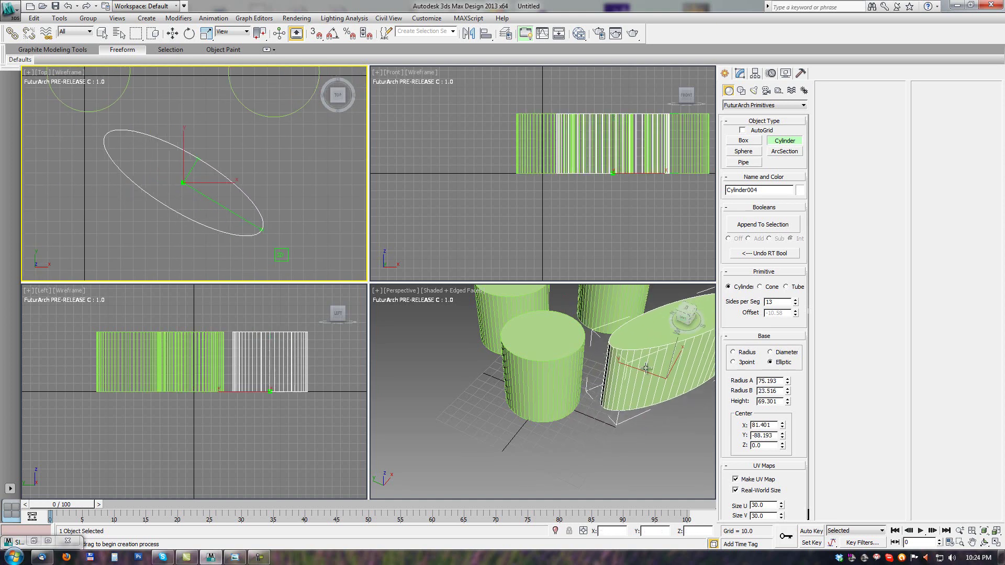
{"action": "middle_click_drag", "start_coordinate": [657, 394], "coordinate": [613, 437]}
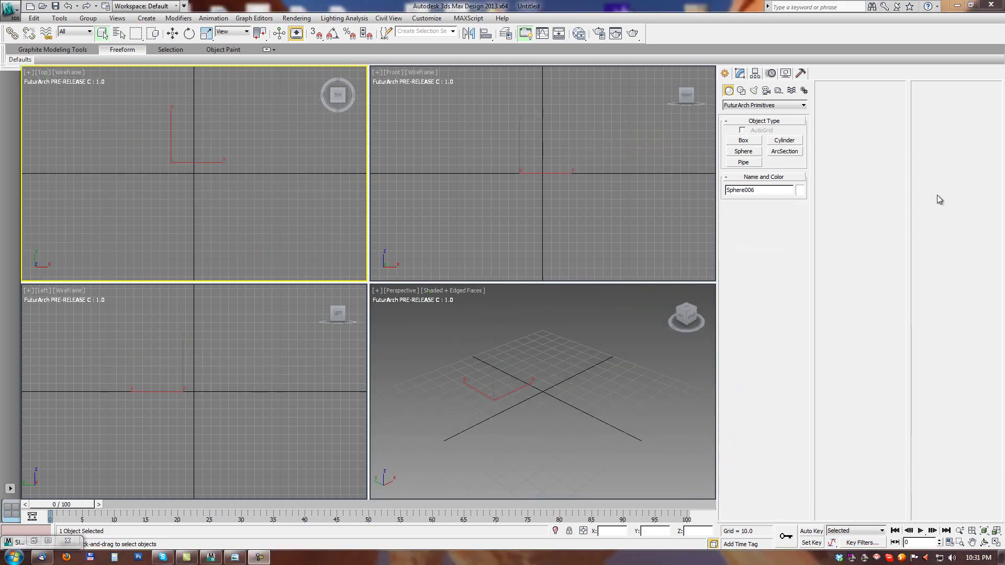
- Draw two FuturArch spheres in Radius mode in the Top viewport, with radii of about 38 and 33
{"action": "left_click", "coordinate": [741, 151]}
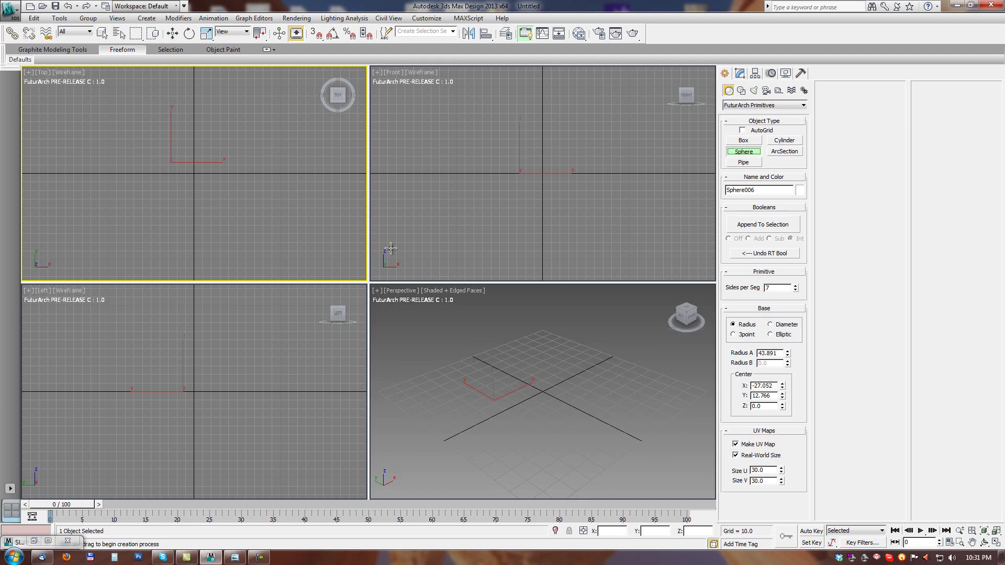
{"action": "left_click_drag", "start_coordinate": [143, 182], "coordinate": [175, 190]}
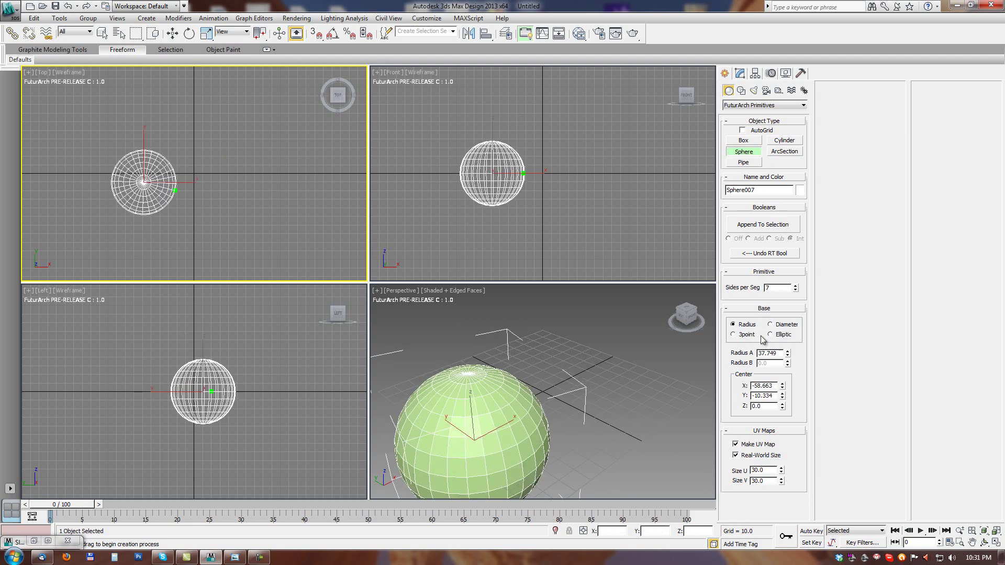
{"action": "left_click_drag", "start_coordinate": [231, 127], "coordinate": [249, 150]}
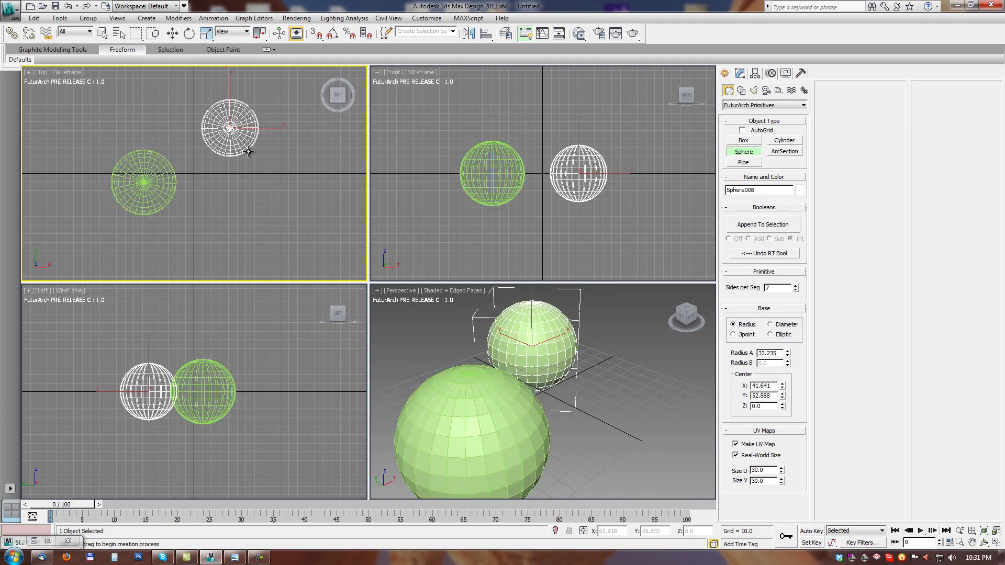
- Draw a third sphere in Diameter mode below the first two in the Top viewport, with a radius of about 40
{"action": "left_click", "coordinate": [778, 327]}
{"action": "middle_click_drag", "start_coordinate": [252, 219], "coordinate": [206, 138]}
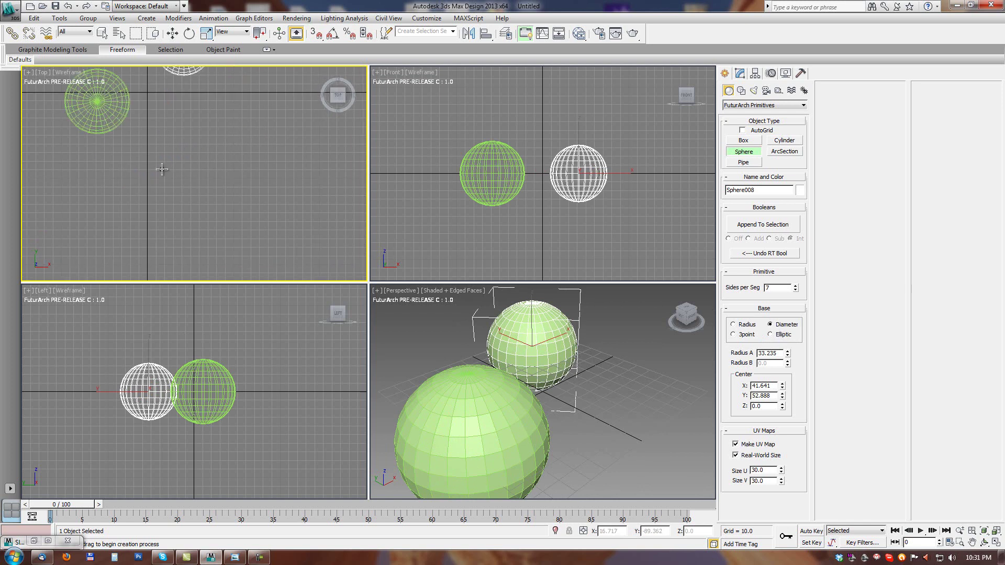
{"action": "left_click_drag", "start_coordinate": [255, 218], "coordinate": [201, 139]}
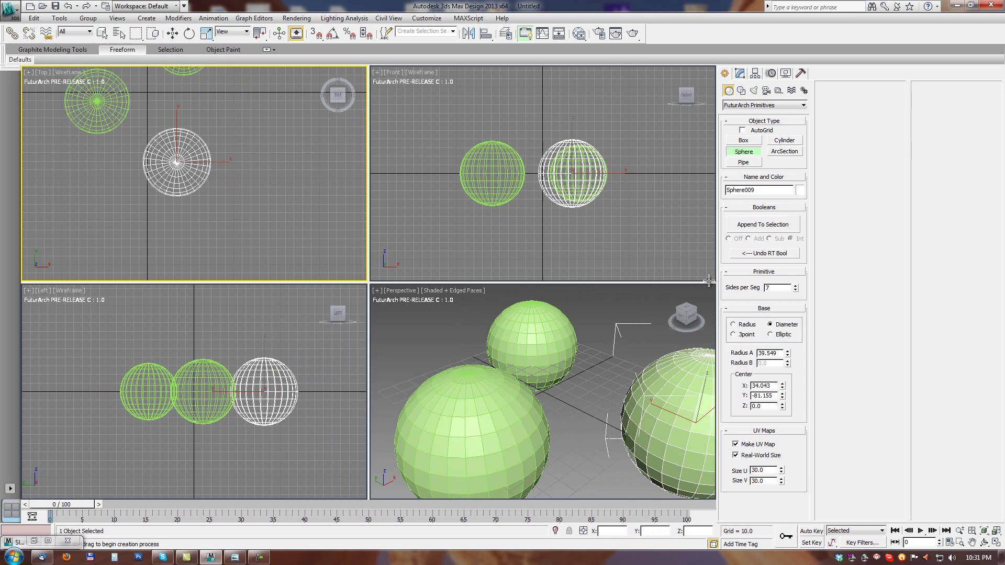
- Draw a sphere through three points in 3point mode, to the right of the others in the Top viewport, with a radius of about 59
{"action": "middle_click_drag", "start_coordinate": [279, 172], "coordinate": [192, 225]}
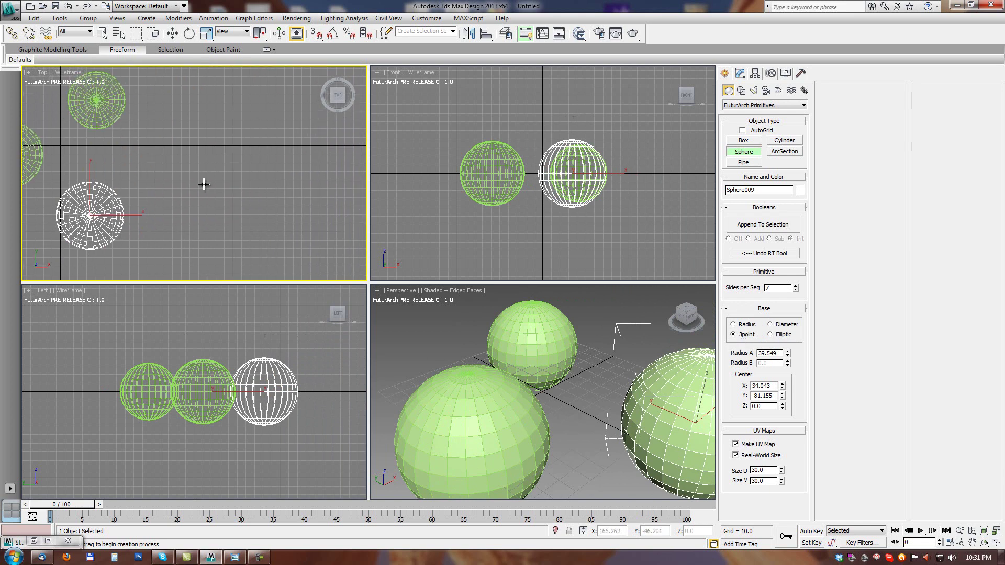
{"action": "left_click_drag", "start_coordinate": [194, 152], "coordinate": [198, 194]}
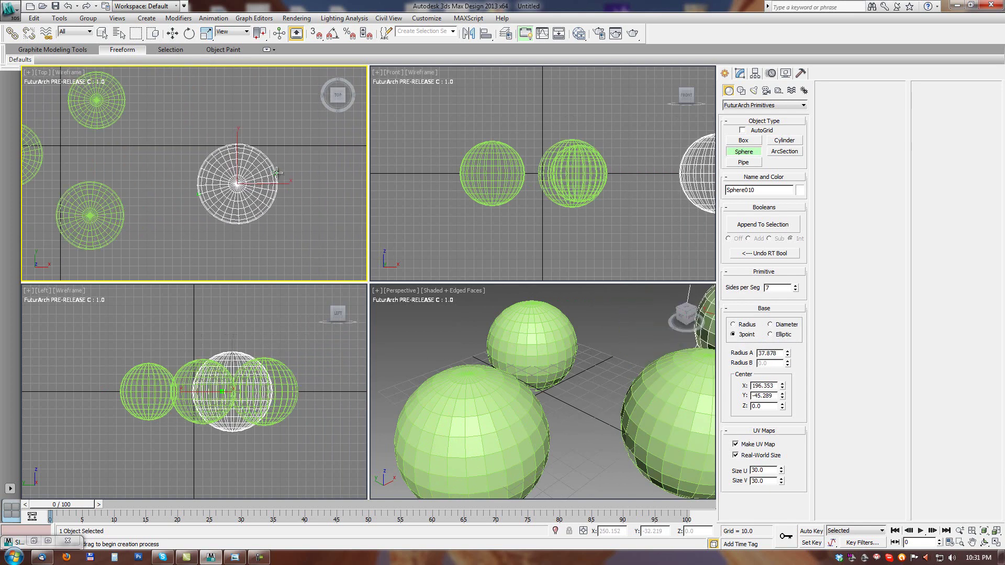
{"action": "left_click", "coordinate": [275, 173]}
{"action": "left_click", "coordinate": [198, 111]}
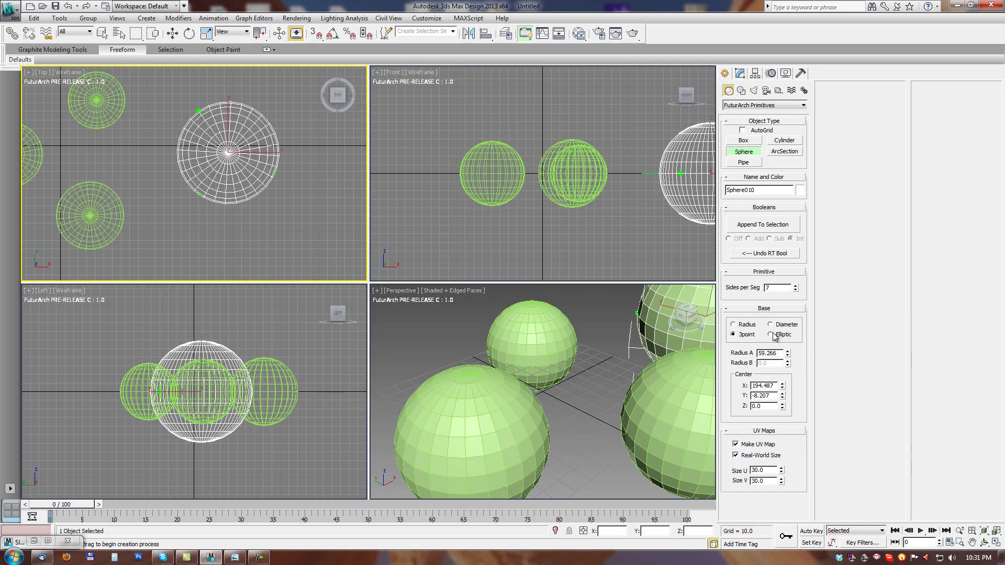
- Draw an angled elliptic sphere below the others in the Top viewport, with radii of about 132 and 50, and fit the objects in view
{"action": "middle_click_drag", "start_coordinate": [252, 209], "coordinate": [254, 119]}
{"action": "left_click_drag", "start_coordinate": [154, 220], "coordinate": [263, 193]}
{"action": "left_click", "coordinate": [200, 165]}
{"action": "middle_click_drag", "start_coordinate": [224, 226], "coordinate": [267, 206]}
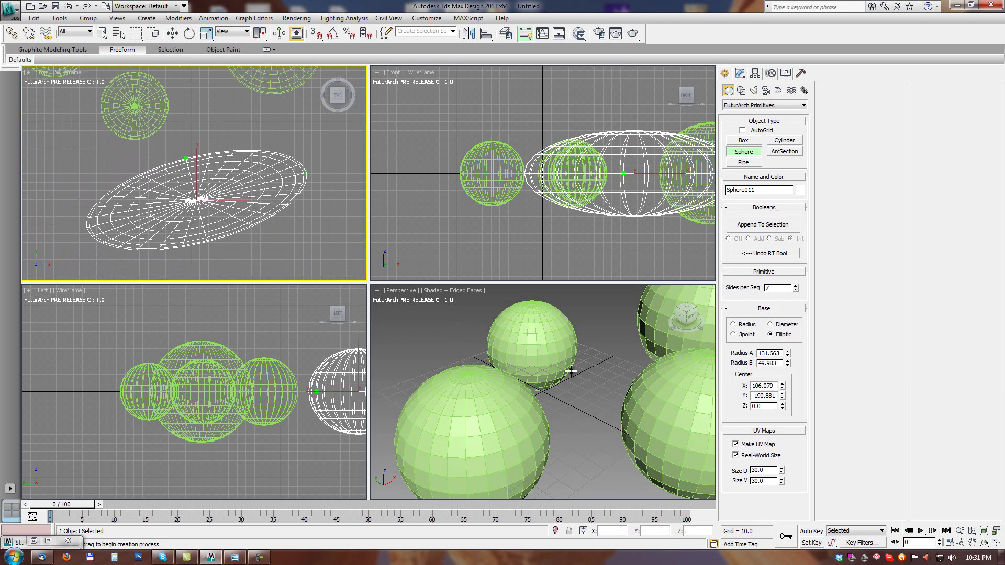
{"action": "middle_click_drag", "start_coordinate": [600, 370], "coordinate": [554, 382], "text": "alt"}
{"action": "scroll", "coordinate": [555, 382], "scroll_direction": "down", "scroll_amount": 3}
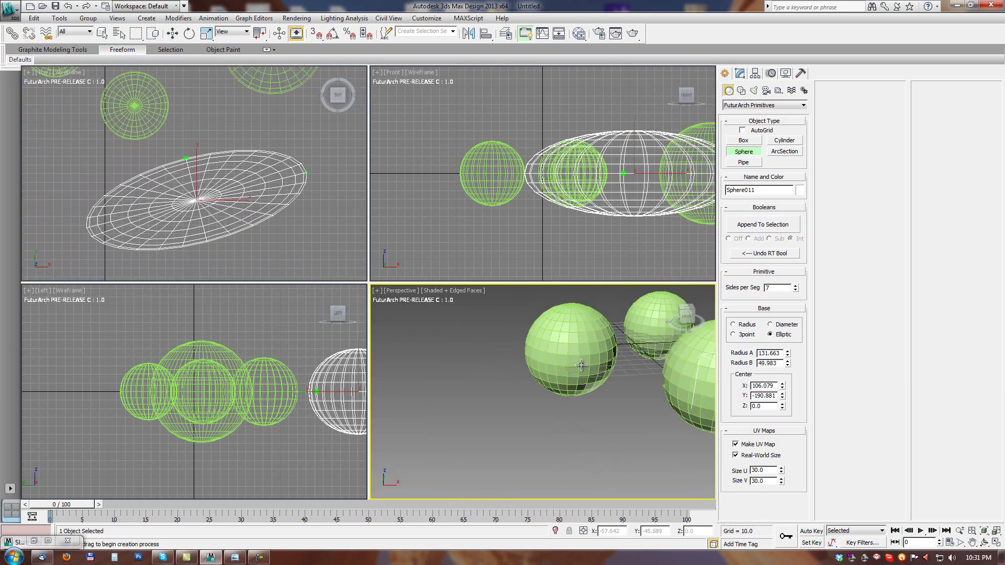
{"action": "left_click", "coordinate": [994, 531]}
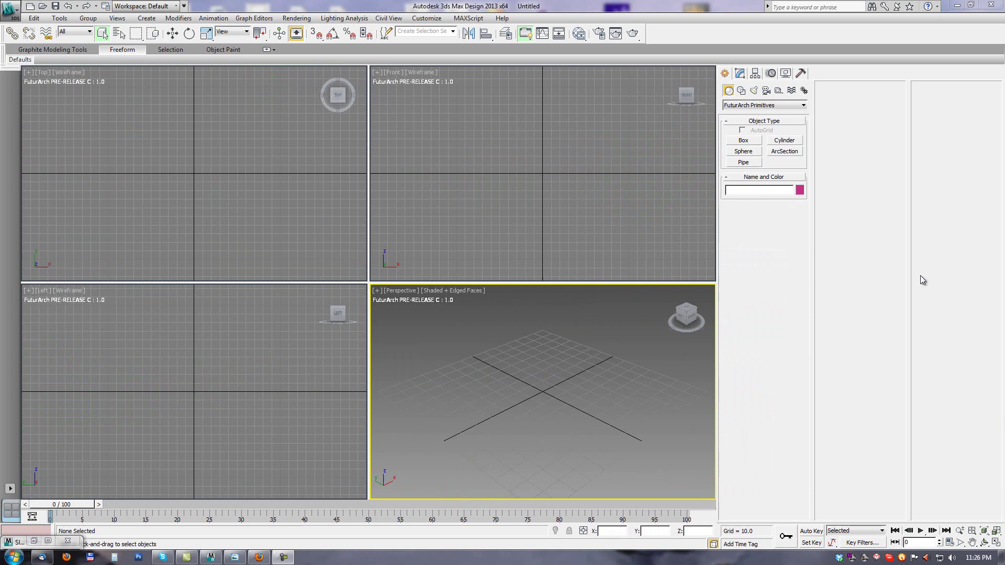
- Draw a FuturArch arc section in Angle mode in the Perspective viewport, with a radius of about 72 and a depth of about 49
{"action": "left_click", "coordinate": [779, 151]}
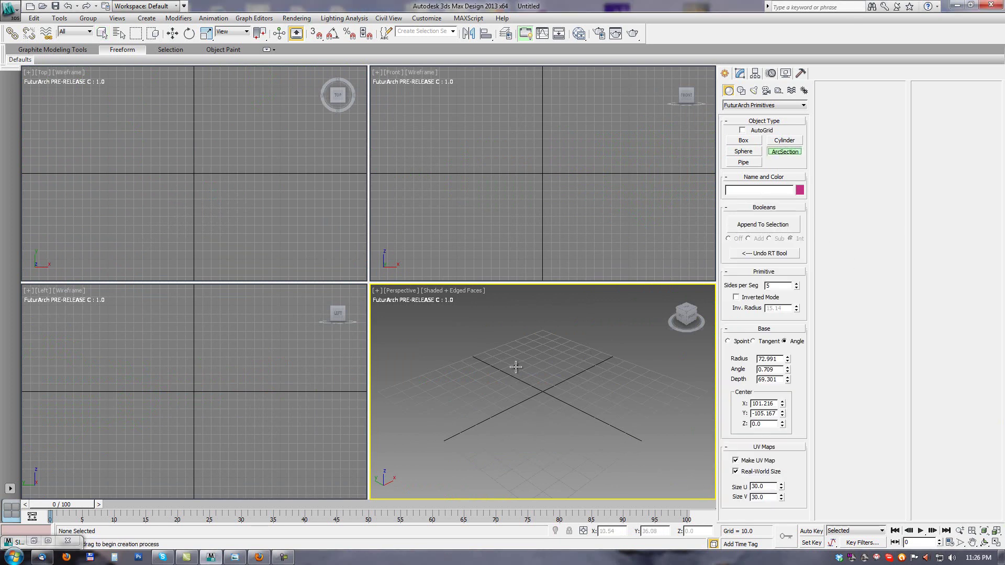
{"action": "left_click_drag", "start_coordinate": [516, 367], "coordinate": [594, 407]}
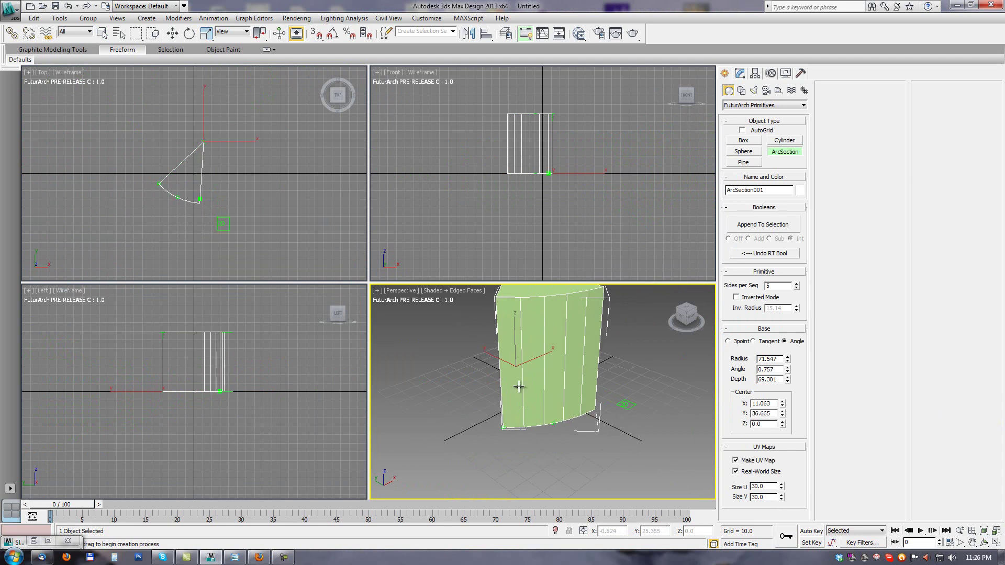
{"action": "middle_click_drag", "start_coordinate": [520, 387], "coordinate": [533, 426]}
{"action": "left_click_drag", "start_coordinate": [524, 304], "coordinate": [525, 335]}
{"action": "middle_click_drag", "start_coordinate": [522, 389], "coordinate": [545, 404], "text": "alt"}
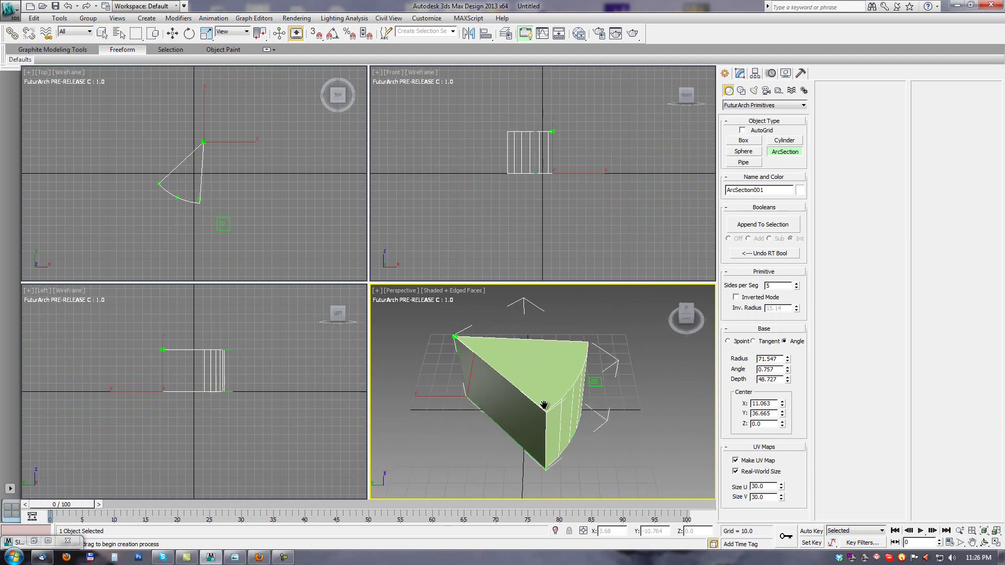
- Try Inverted Mode on the arc section with an inverse radius of 15.59, and turn the mode off again
{"action": "left_click", "coordinate": [736, 298]}
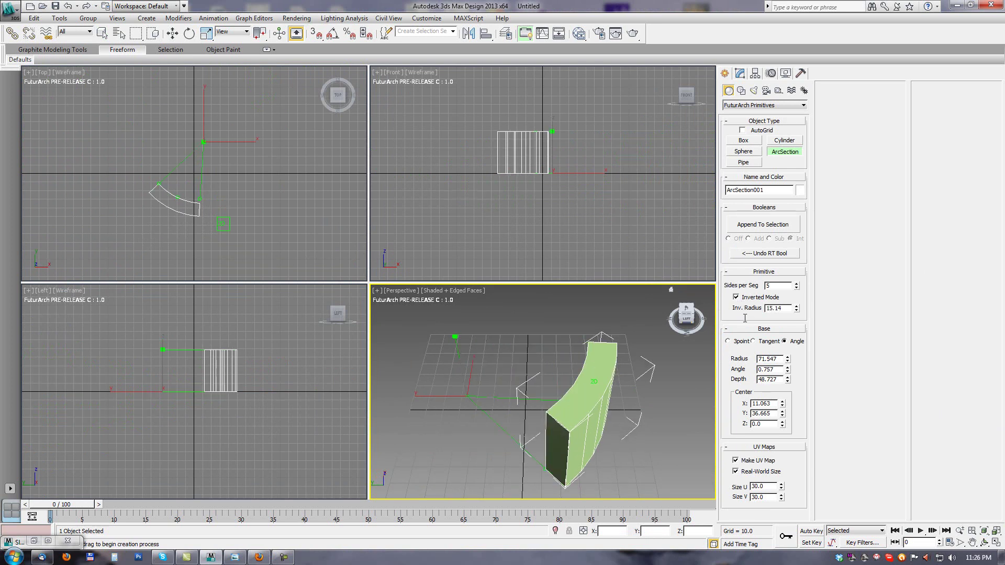
{"action": "left_click_drag", "start_coordinate": [796, 310], "coordinate": [750, 307]}
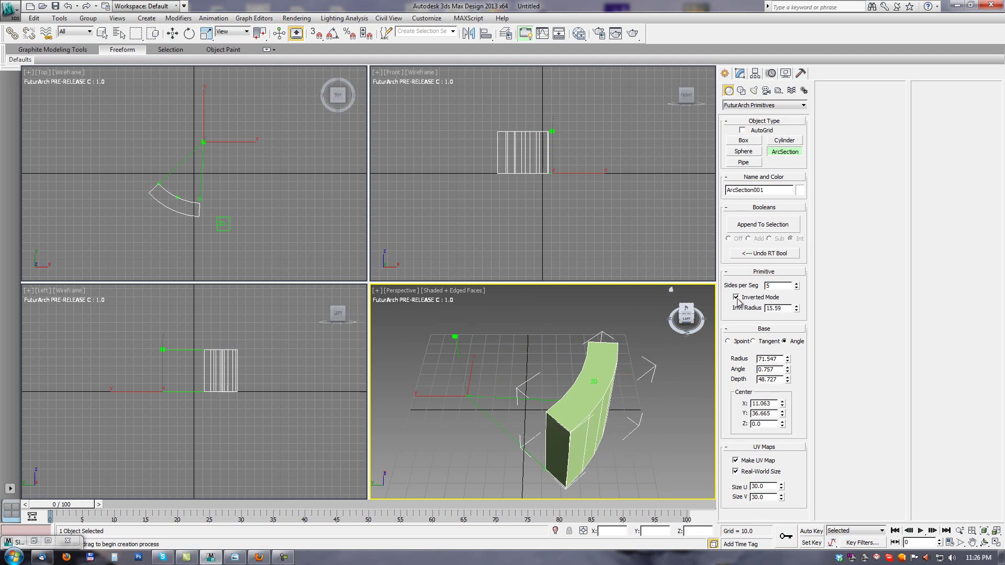
{"action": "left_click", "coordinate": [737, 298]}
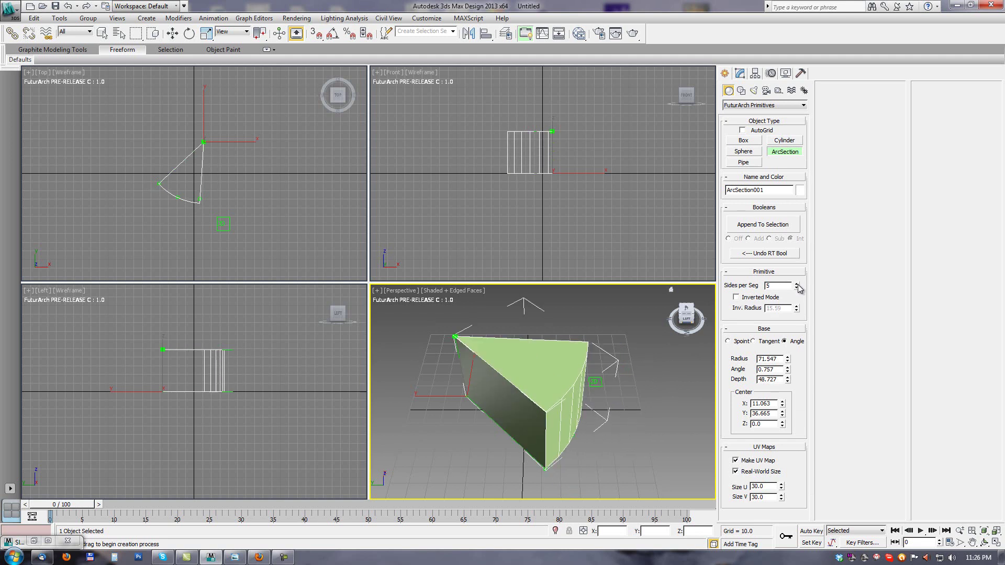
- Set the arc section's sides per segment to 7
{"action": "mouse_move", "coordinate": [798, 285]}
{"action": "left_mouse_down"}
{"action": "mouse_move", "coordinate": [792, 46]}
{"action": "mouse_move", "coordinate": [792, 283]}
{"action": "mouse_move", "coordinate": [801, 277]}
{"action": "mouse_move", "coordinate": [800, 287]}
{"action": "left_mouse_up"}
{"action": "middle_click_drag", "start_coordinate": [533, 428], "coordinate": [569, 404], "text": "alt"}
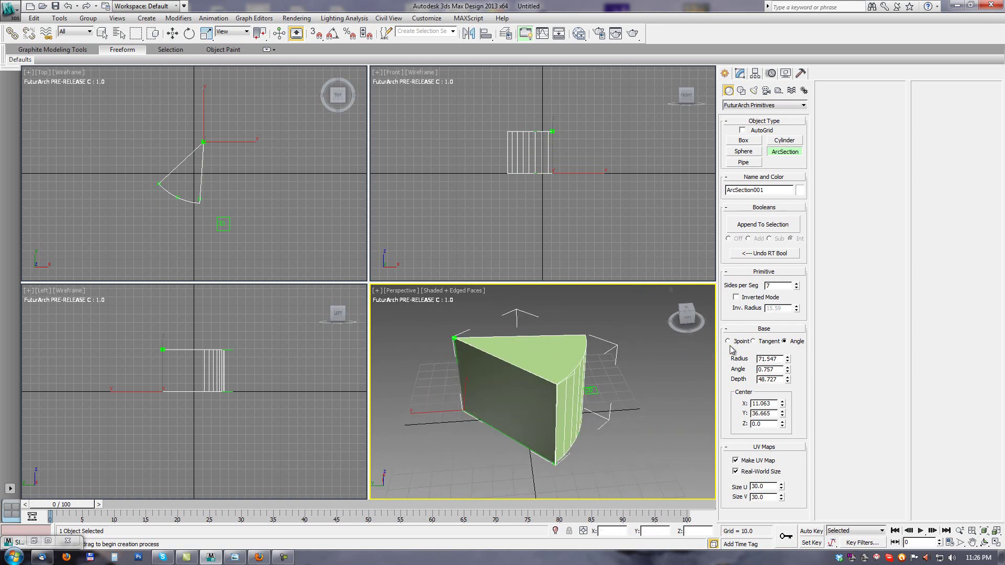
{"action": "scroll", "coordinate": [548, 407], "scroll_direction": "up", "scroll_amount": 3}
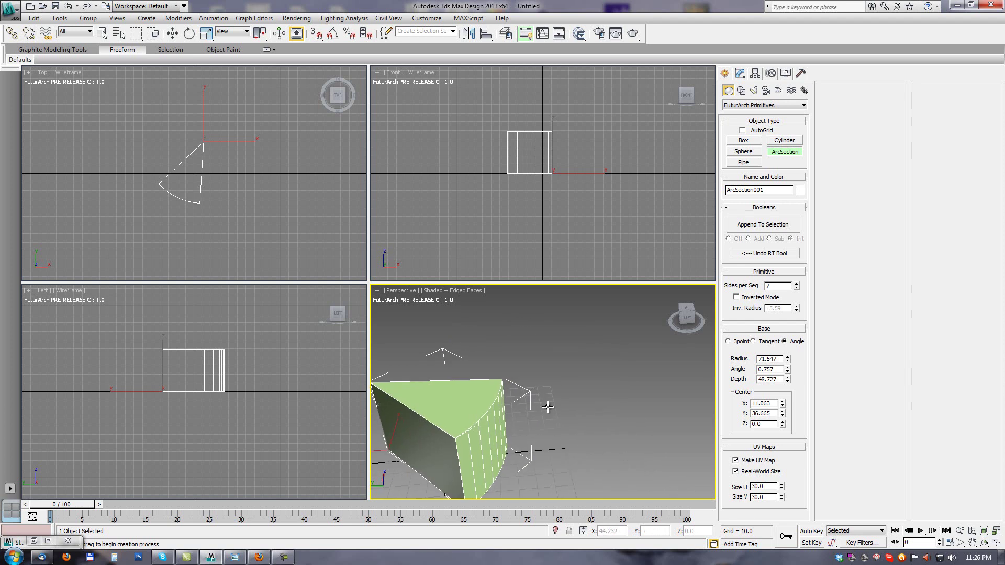
- Draw a second arc section in 3point mode beside the first in the Top viewport, with a radius of about 103
{"action": "left_click", "coordinate": [728, 342]}
{"action": "middle_click_drag", "start_coordinate": [269, 172], "coordinate": [166, 171]}
{"action": "left_click", "coordinate": [172, 112]}
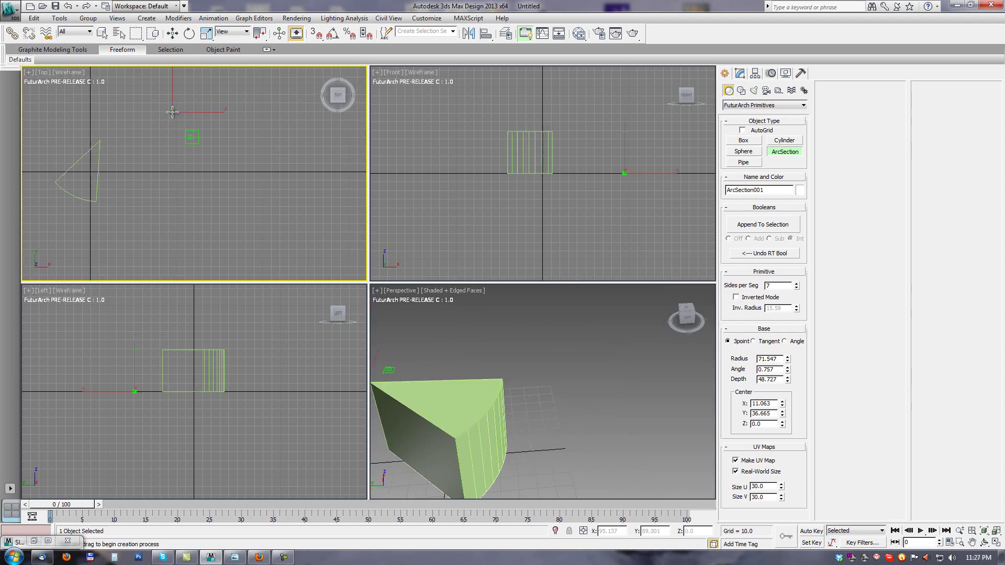
{"action": "left_click", "coordinate": [189, 219]}
{"action": "left_click", "coordinate": [238, 182]}
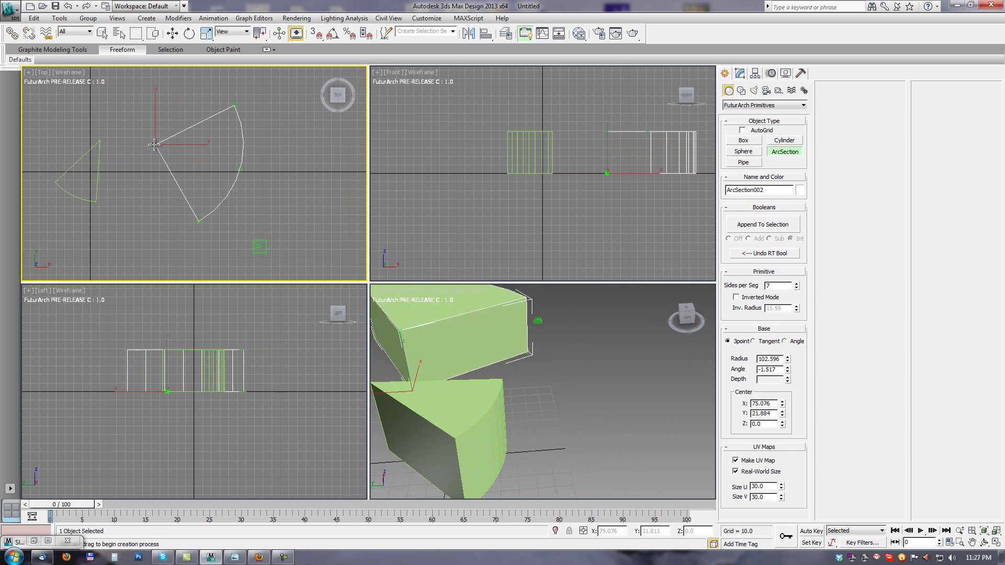
{"action": "middle_click_drag", "start_coordinate": [234, 186], "coordinate": [179, 174]}
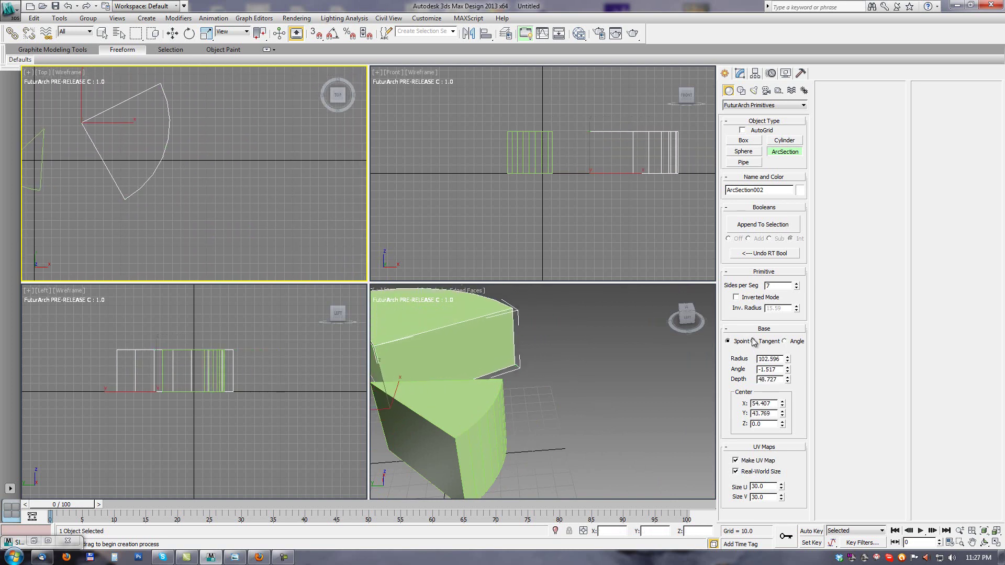
- Draw a third arc section in Tangent mode beside the second in the Top viewport, with a radius of about 74
{"action": "left_click_drag", "start_coordinate": [201, 142], "coordinate": [261, 217]}
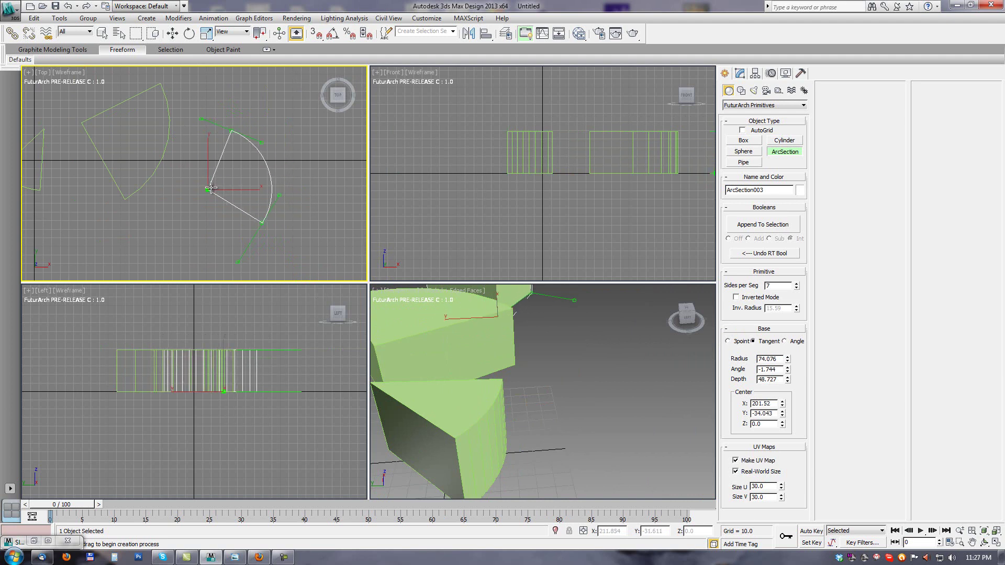
{"action": "key", "text": "i"}
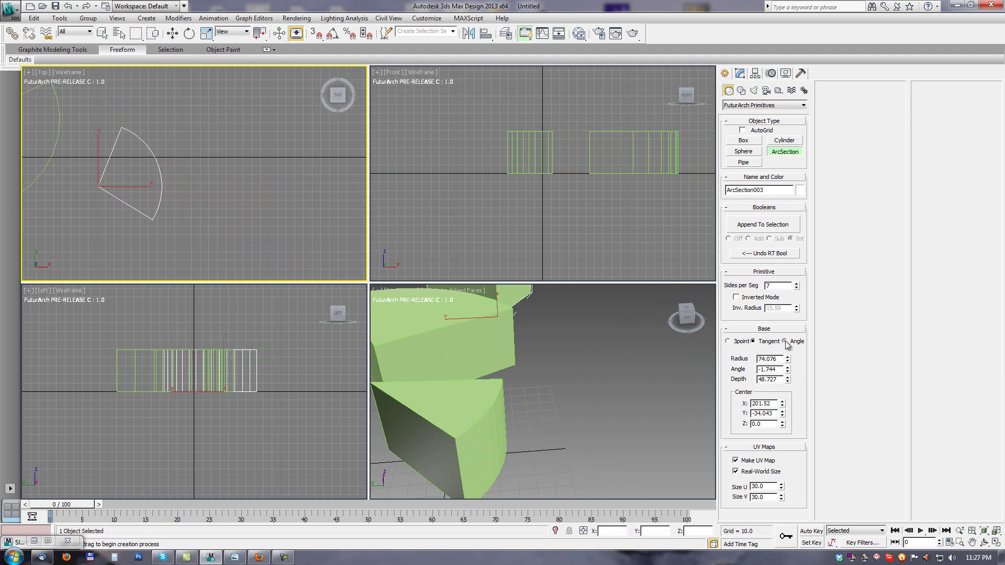
- Draw a fourth arc section in Angle mode with a radius of about 126 in the Top viewport, and adjust it by its handles
{"action": "middle_click_drag", "start_coordinate": [292, 164], "coordinate": [271, 197]}
{"action": "left_click_drag", "start_coordinate": [181, 133], "coordinate": [238, 226]}
{"action": "scroll", "coordinate": [580, 377], "scroll_direction": "down", "scroll_amount": 8}
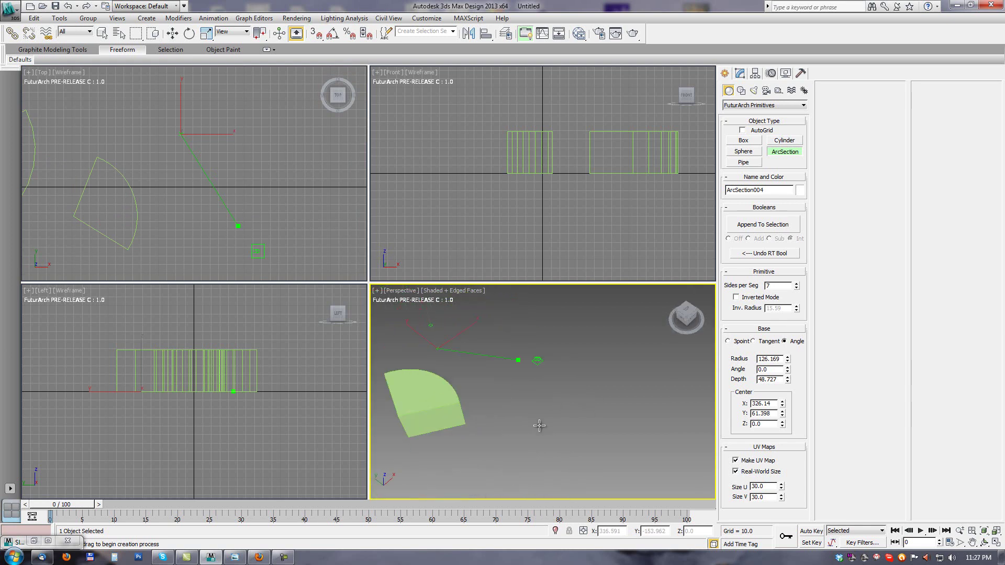
{"action": "left_click_drag", "start_coordinate": [245, 152], "coordinate": [259, 136]}
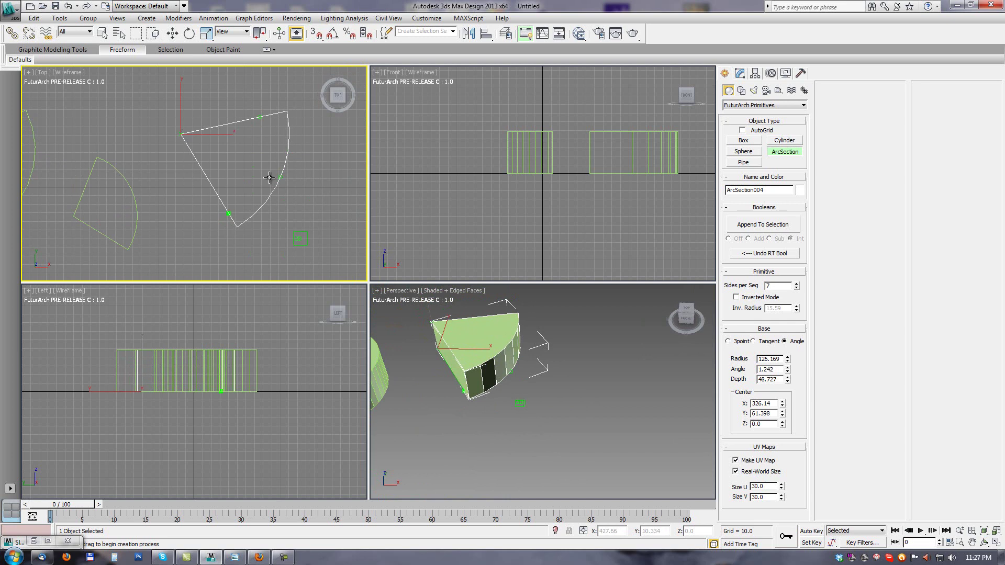
{"action": "left_click_drag", "start_coordinate": [297, 179], "coordinate": [284, 174]}
{"action": "left_click_drag", "start_coordinate": [181, 134], "coordinate": [206, 153]}
{"action": "right_click", "coordinate": [575, 395]}
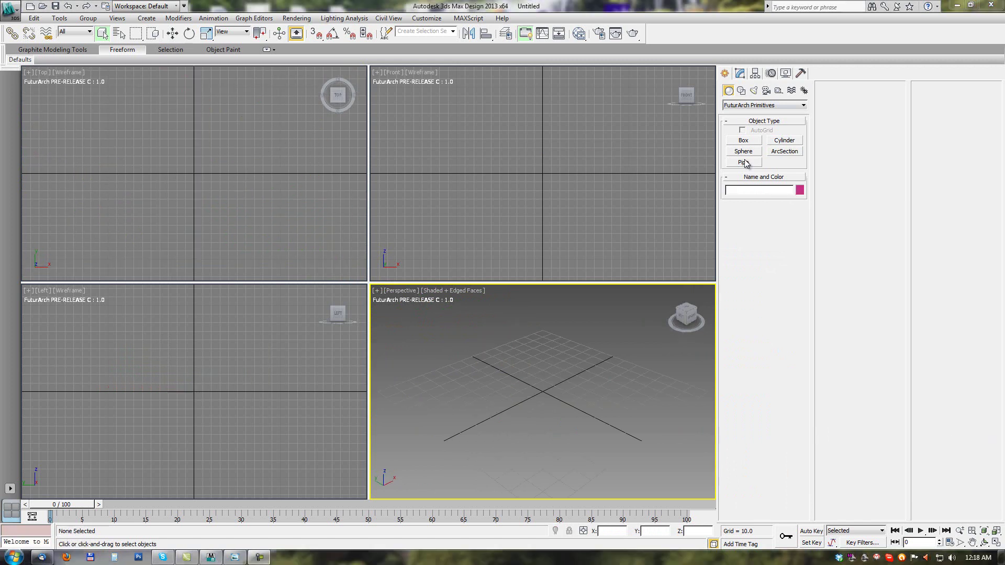
- Draw a V-shaped FuturArch pipe through three points in the Top viewport, with a square profile 10 wide and a Line rail
{"action": "left_click", "coordinate": [743, 163]}
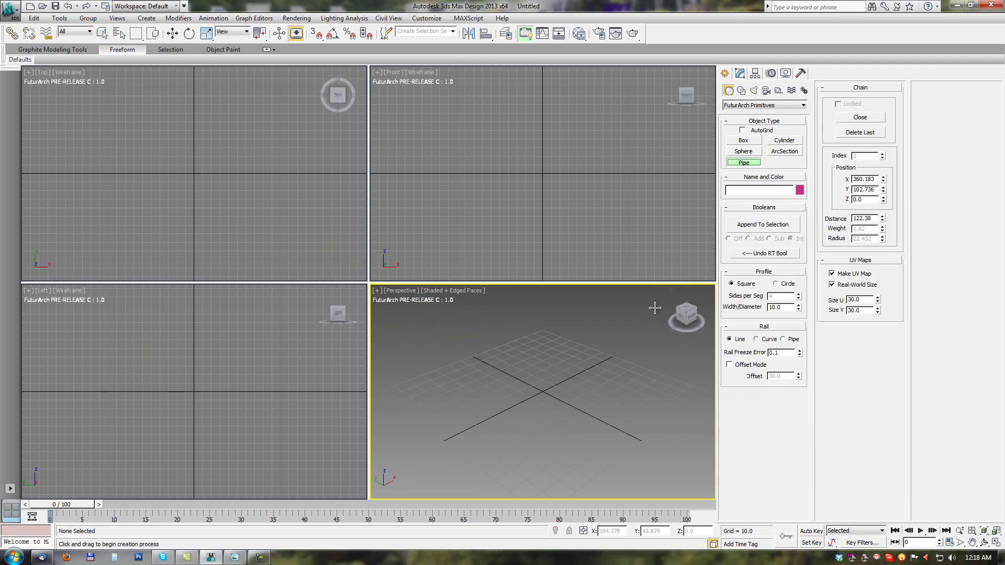
{"action": "middle_click_drag", "start_coordinate": [582, 384], "coordinate": [577, 356], "text": "alt"}
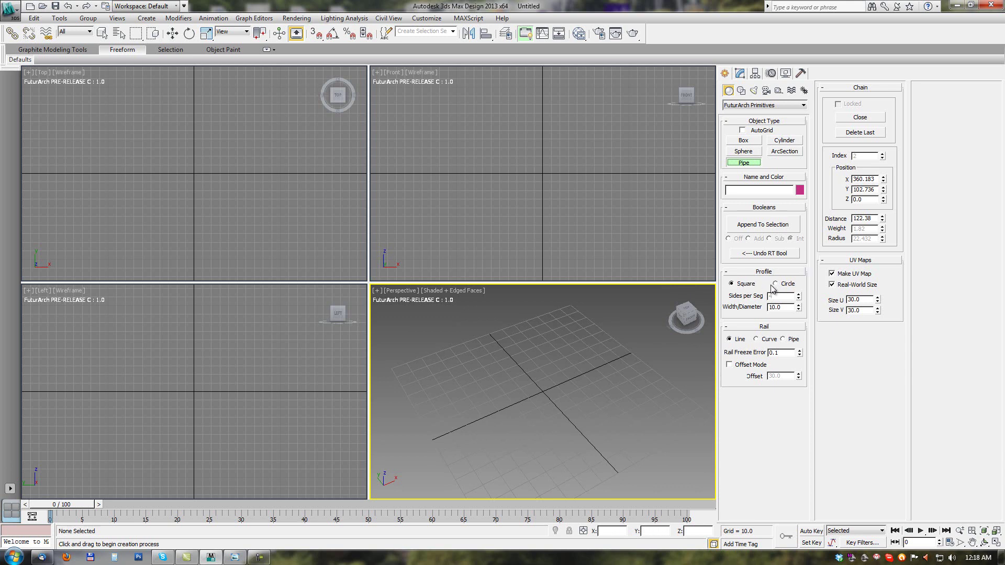
{"action": "left_click", "coordinate": [126, 148]}
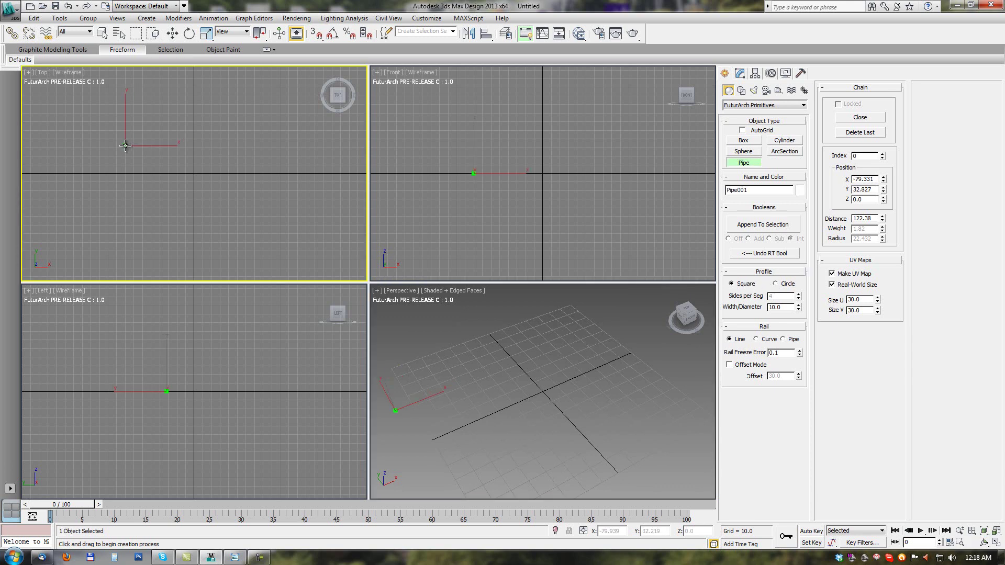
{"action": "left_click", "coordinate": [193, 215]}
{"action": "middle_click_drag", "start_coordinate": [628, 361], "coordinate": [518, 350], "text": "alt"}
{"action": "middle_click_drag", "start_coordinate": [625, 415], "coordinate": [556, 359], "text": "alt"}
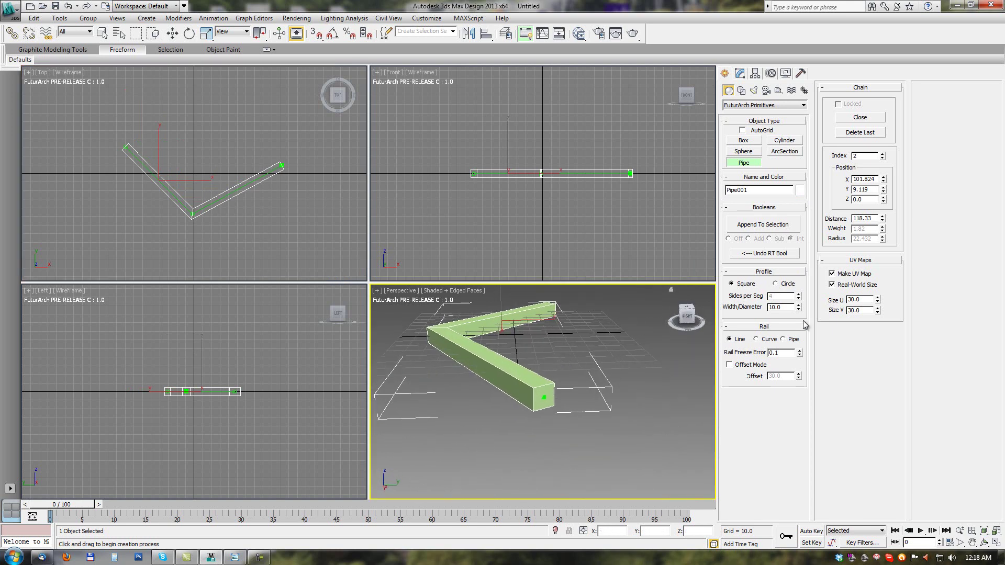
- Change the pipe's profile to Circle with 3 sides per segment and a diameter of 11.29
{"action": "left_click", "coordinate": [775, 285]}
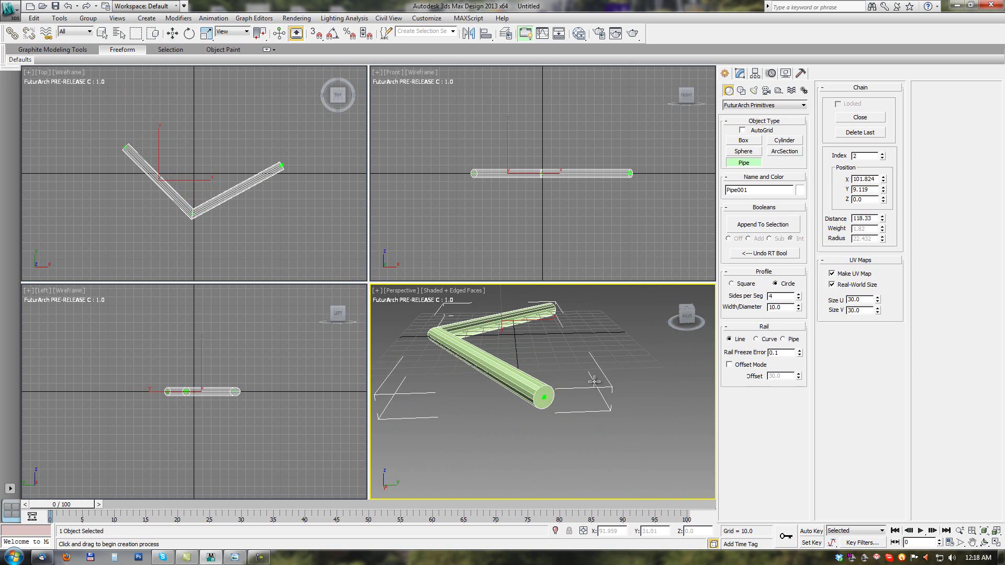
{"action": "middle_click_drag", "start_coordinate": [595, 382], "coordinate": [584, 378], "text": "alt"}
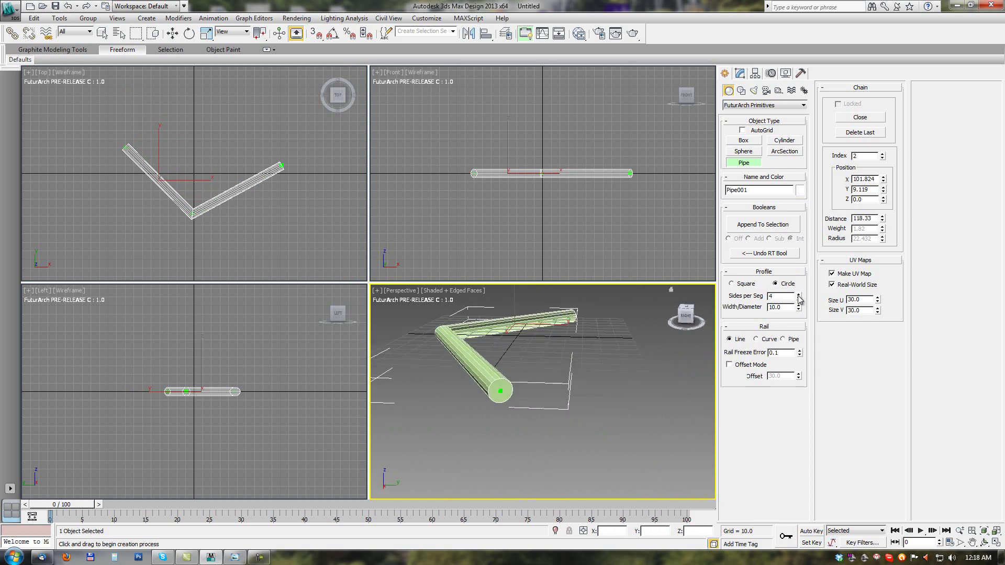
{"action": "left_click_drag", "start_coordinate": [799, 299], "coordinate": [803, 299]}
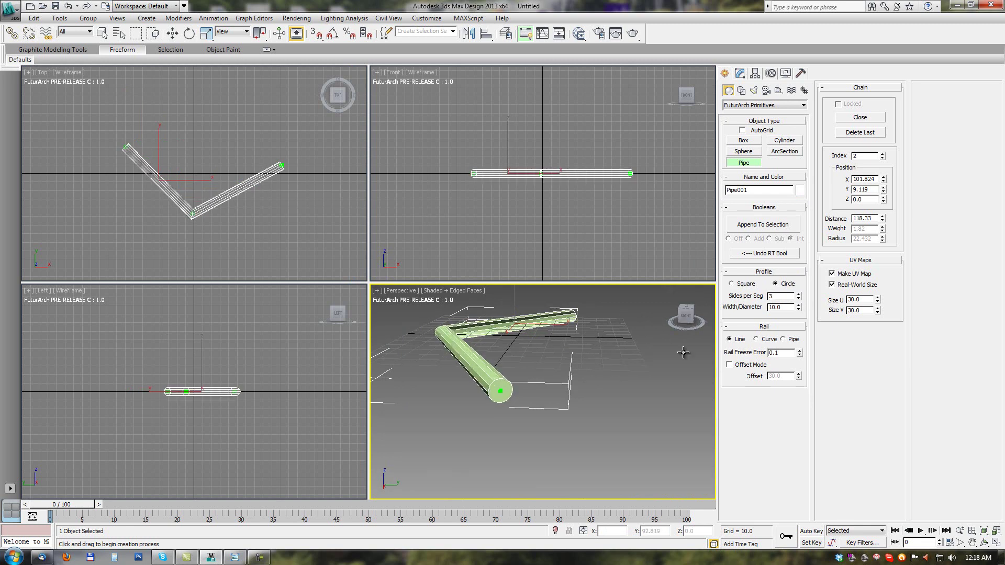
{"action": "middle_click_drag", "start_coordinate": [576, 364], "coordinate": [557, 359], "text": "alt"}
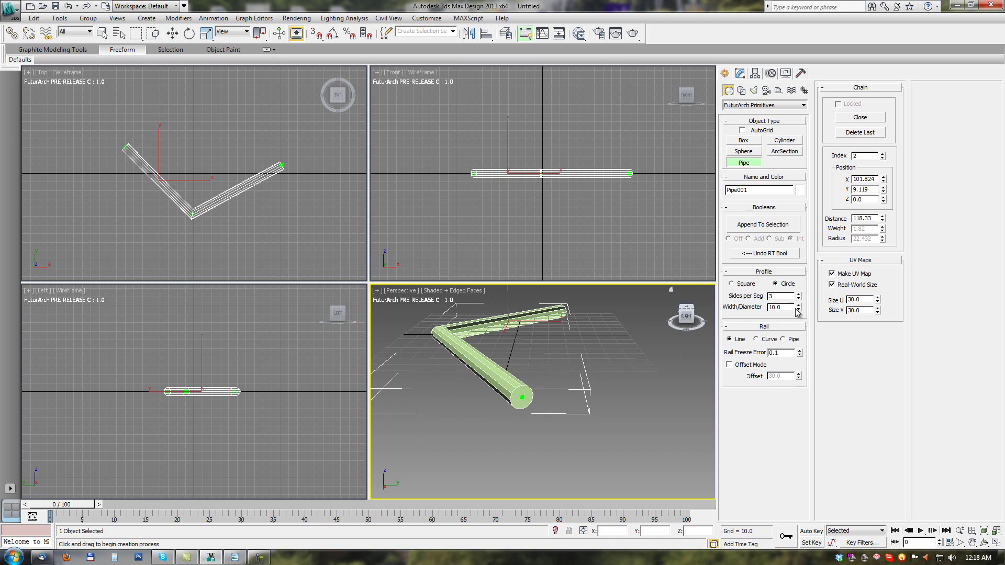
{"action": "left_click_drag", "start_coordinate": [799, 309], "coordinate": [788, 242]}
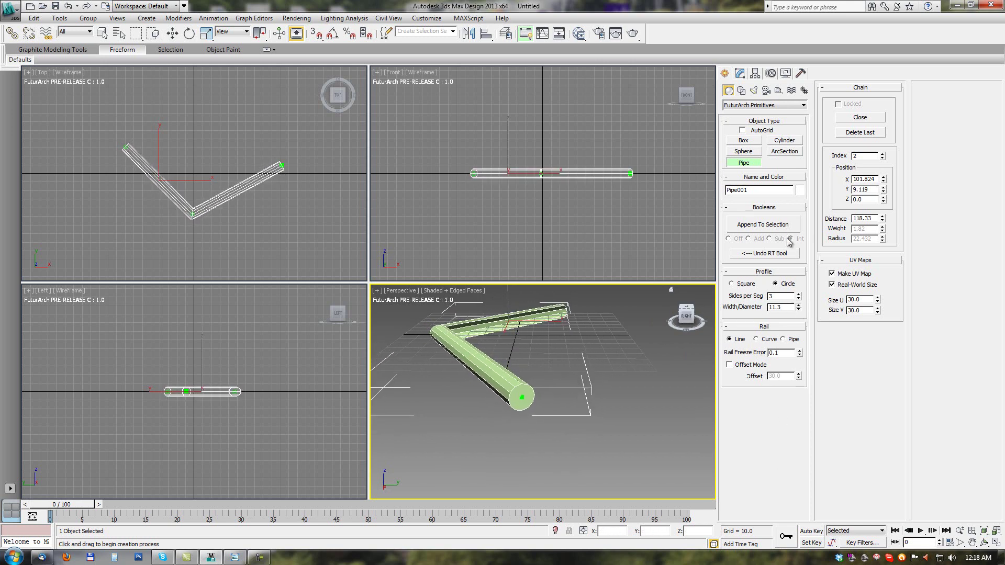
{"action": "middle_click_drag", "start_coordinate": [483, 341], "coordinate": [563, 375], "text": "alt"}
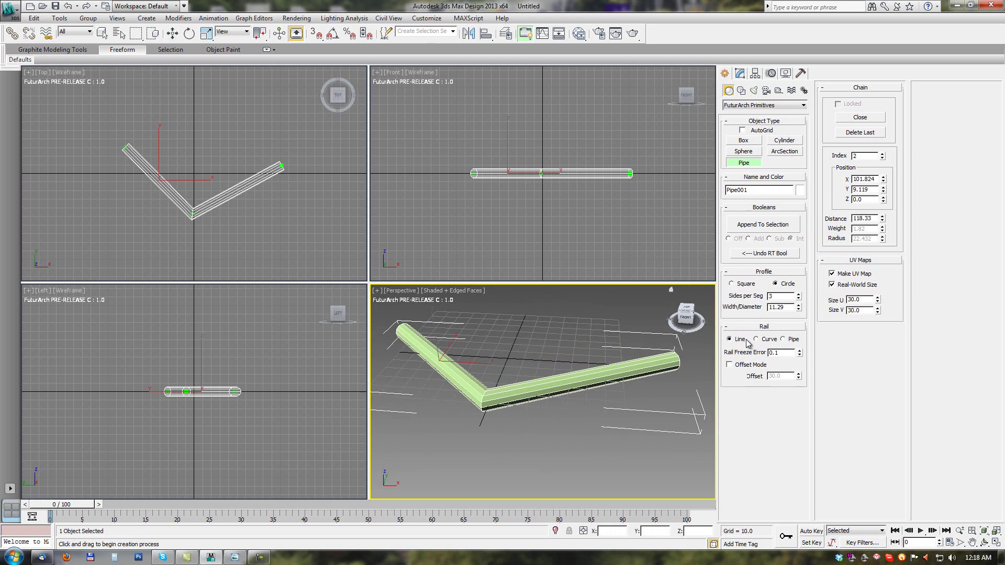
- Extend the pipe with two more points in the Top viewport to form a four-segment zigzag
{"action": "middle_click_drag", "start_coordinate": [236, 164], "coordinate": [163, 150]}
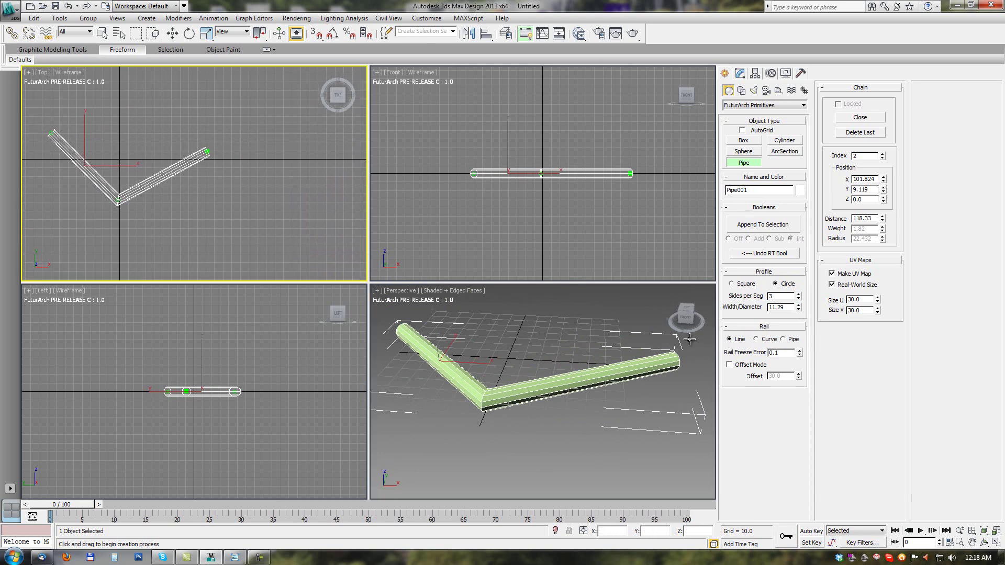
{"action": "left_click", "coordinate": [252, 231]}
{"action": "left_click", "coordinate": [335, 172]}
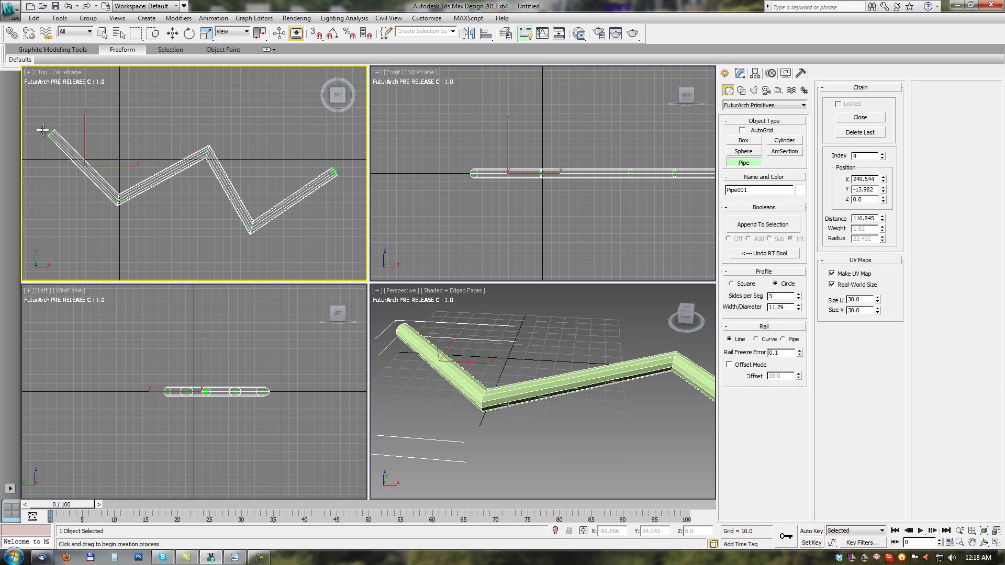
- Change the pipe's rail to Curve and move its second control point down-left and its middle control point upward in the Top viewport
{"action": "middle_click_drag", "start_coordinate": [652, 367], "coordinate": [597, 358]}
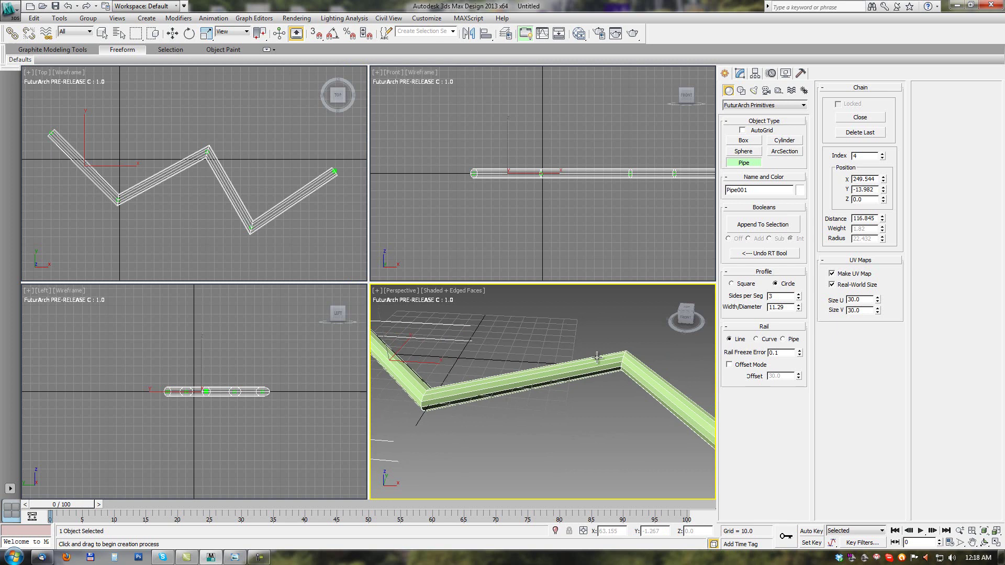
{"action": "left_click", "coordinate": [756, 339]}
{"action": "left_click_drag", "start_coordinate": [207, 152], "coordinate": [187, 111]}
{"action": "left_click_drag", "start_coordinate": [119, 200], "coordinate": [97, 225]}
{"action": "left_click_drag", "start_coordinate": [187, 111], "coordinate": [198, 110]}
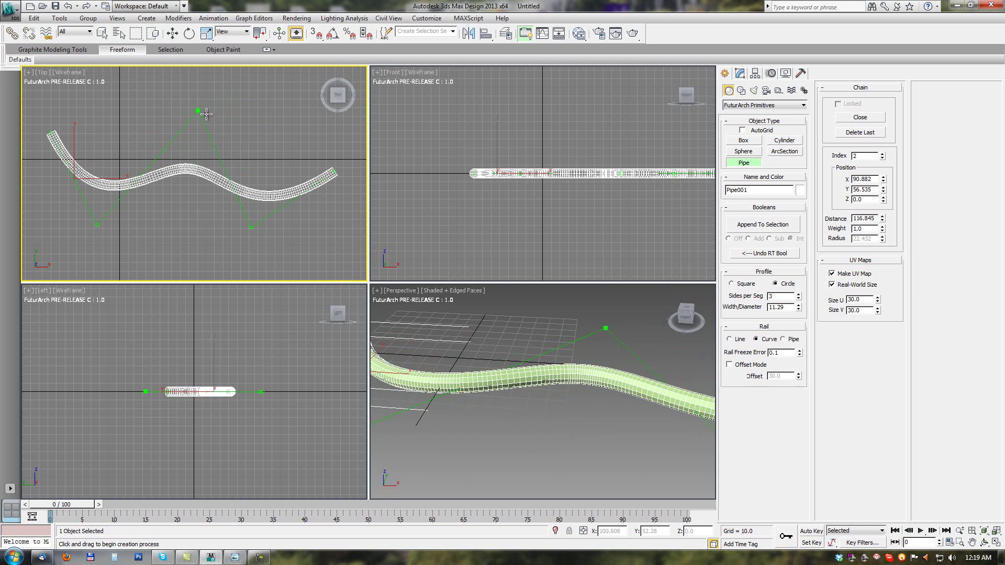
- Fine-tune the weight of the middle control point on the pipe's curve
{"action": "mouse_move", "coordinate": [200, 108]}
{"action": "left_mouse_down"}
{"action": "mouse_move", "coordinate": [260, 109]}
{"action": "mouse_move", "coordinate": [126, 120]}
{"action": "mouse_move", "coordinate": [213, 116]}
{"action": "mouse_move", "coordinate": [203, 114]}
{"action": "left_mouse_up"}
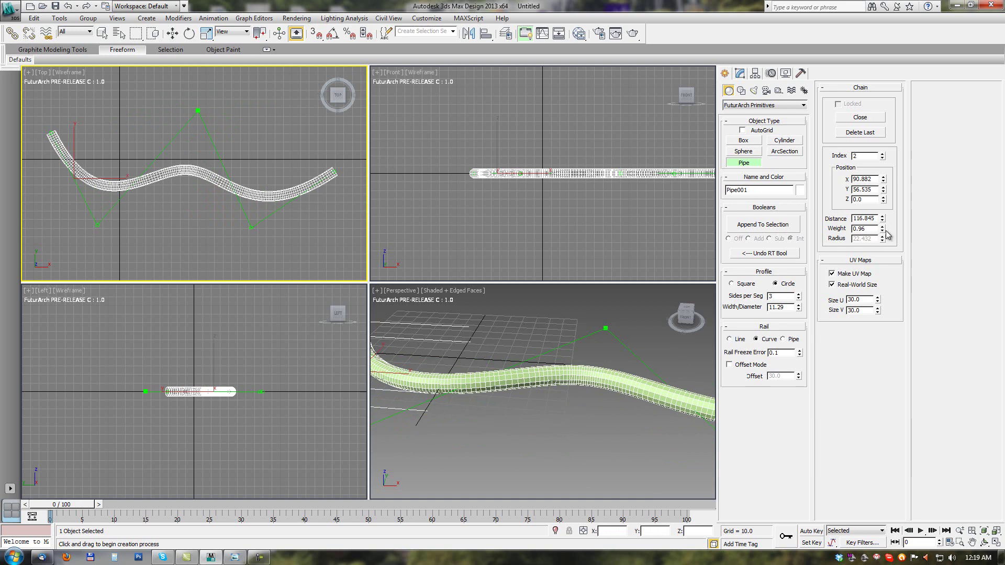
{"action": "mouse_move", "coordinate": [883, 228]}
{"action": "left_mouse_down"}
{"action": "mouse_move", "coordinate": [882, 157]}
{"action": "mouse_move", "coordinate": [882, 220]}
{"action": "left_mouse_up"}
- Move the curve's fourth control point to about X 162, Y -91 and set its weight to about 1.36
{"action": "left_click_drag", "start_coordinate": [250, 227], "coordinate": [247, 252]}
{"action": "left_click", "coordinate": [246, 254]}
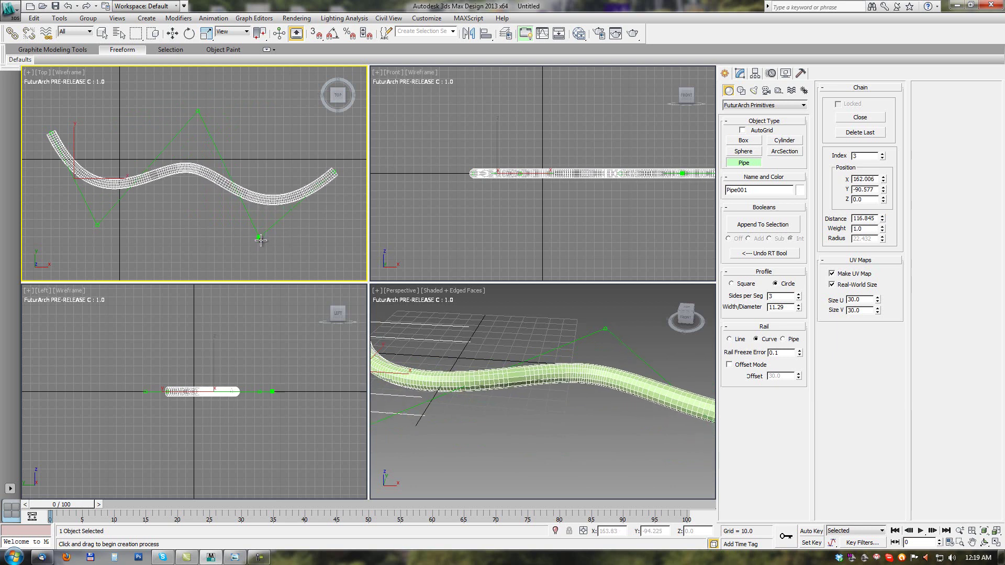
{"action": "mouse_move", "coordinate": [260, 240]}
{"action": "left_mouse_down", "text": "ctrl"}
{"action": "mouse_move", "coordinate": [296, 233]}
{"action": "mouse_move", "coordinate": [241, 241]}
{"action": "left_mouse_up", "text": "ctrl"}
{"action": "right_click", "coordinate": [259, 239]}
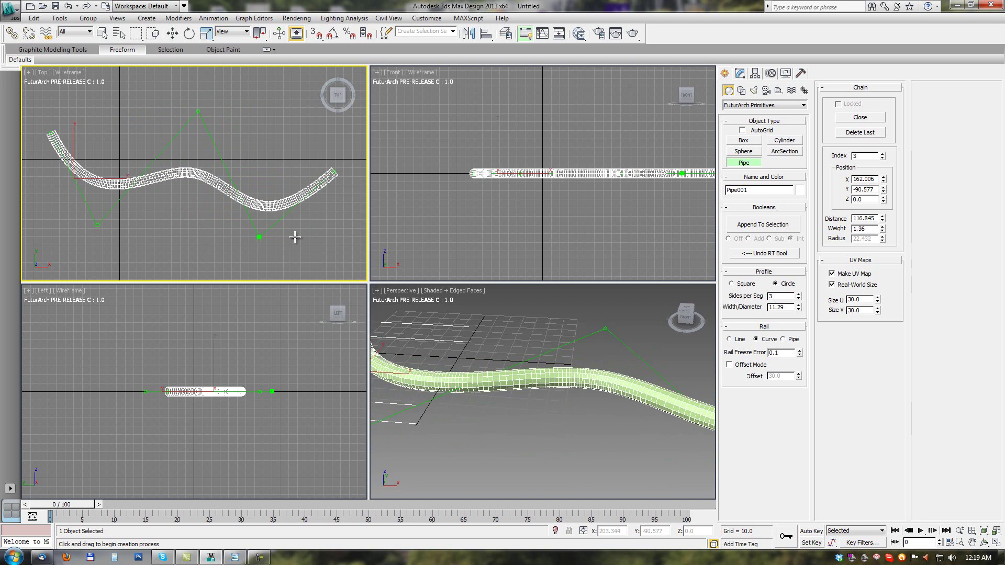
- Change the rail to Pipe and lower the middle control point to about Y 40 in the Top viewport
{"action": "left_click", "coordinate": [783, 340]}
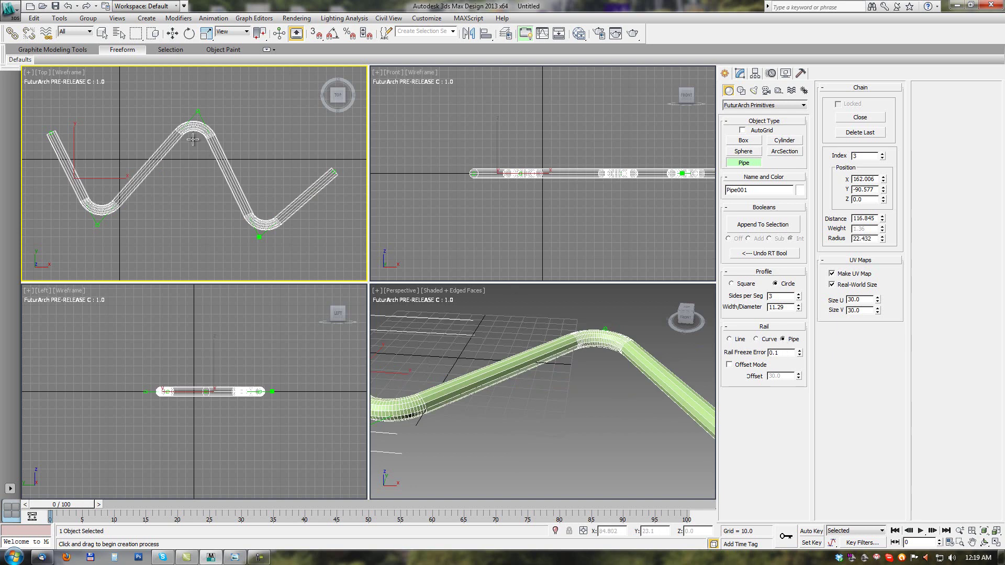
{"action": "mouse_move", "coordinate": [195, 111]}
{"action": "left_mouse_down"}
{"action": "mouse_move", "coordinate": [174, 140]}
{"action": "mouse_move", "coordinate": [198, 124]}
{"action": "left_mouse_up"}
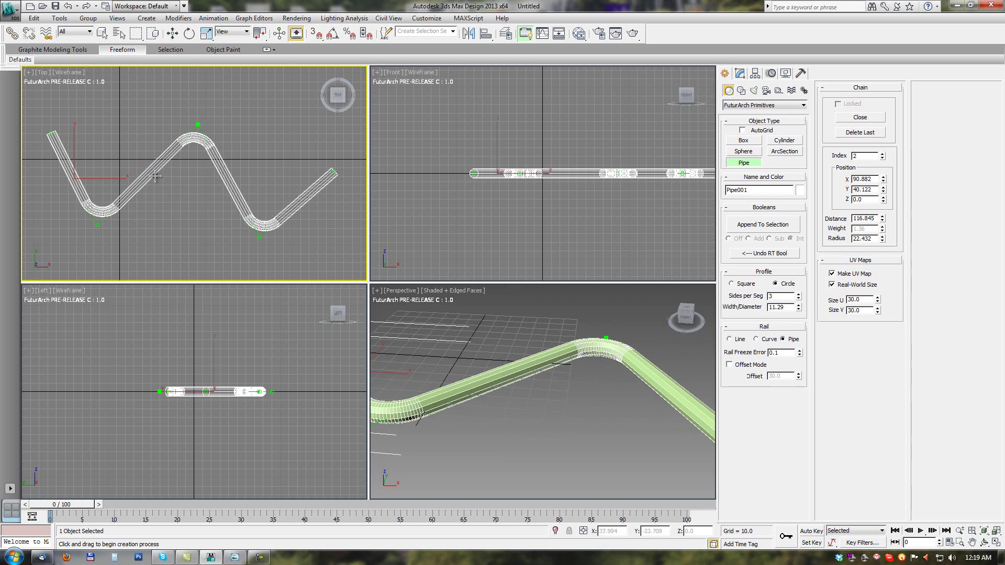
- Move the pipe's middle control point to about X 86, Y 59, and enable Offset Mode with an offset of 29.8
{"action": "mouse_move", "coordinate": [196, 125]}
{"action": "left_mouse_down"}
{"action": "mouse_move", "coordinate": [204, 115]}
{"action": "mouse_move", "coordinate": [170, 114]}
{"action": "mouse_move", "coordinate": [215, 109]}
{"action": "mouse_move", "coordinate": [170, 117]}
{"action": "mouse_move", "coordinate": [191, 118]}
{"action": "left_mouse_up"}
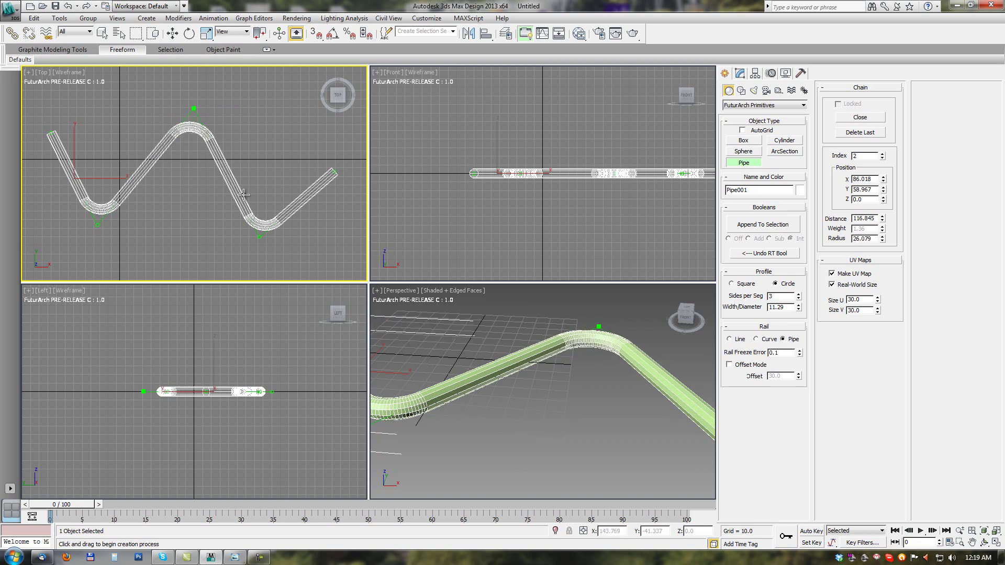
{"action": "mouse_move", "coordinate": [247, 189]}
{"action": "middle_mouse_down"}
{"action": "mouse_move", "coordinate": [226, 168]}
{"action": "mouse_move", "coordinate": [242, 174]}
{"action": "middle_mouse_up"}
{"action": "mouse_move", "coordinate": [602, 371]}
{"action": "middle_mouse_down"}
{"action": "mouse_move", "coordinate": [576, 379]}
{"action": "mouse_move", "coordinate": [591, 368]}
{"action": "mouse_move", "coordinate": [602, 382]}
{"action": "mouse_move", "coordinate": [581, 374]}
{"action": "mouse_move", "coordinate": [589, 371]}
{"action": "middle_mouse_up"}
{"action": "scroll", "coordinate": [590, 369], "scroll_direction": "down", "scroll_amount": 6}
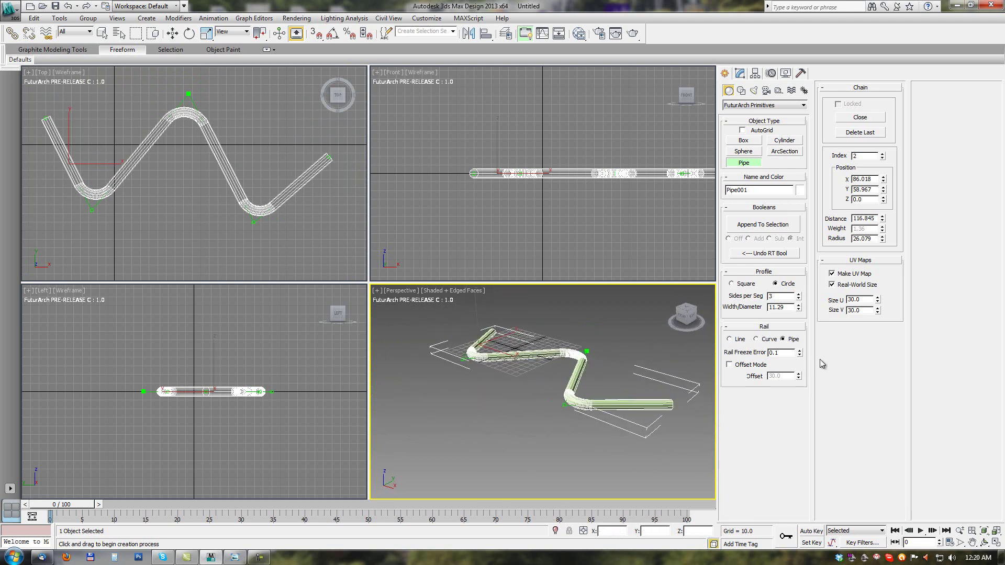
{"action": "left_click", "coordinate": [730, 365]}
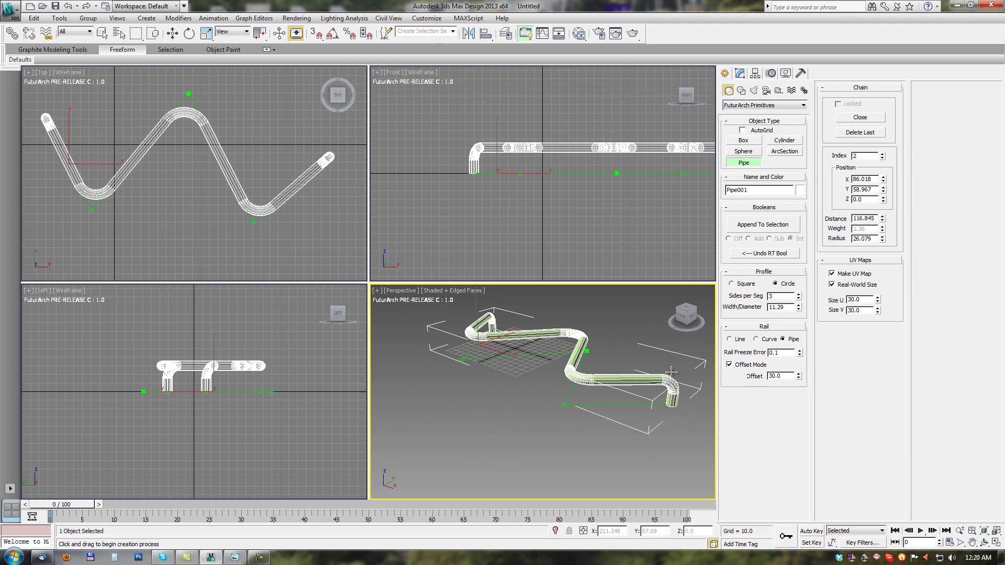
{"action": "left_click_drag", "start_coordinate": [800, 377], "coordinate": [823, 381]}
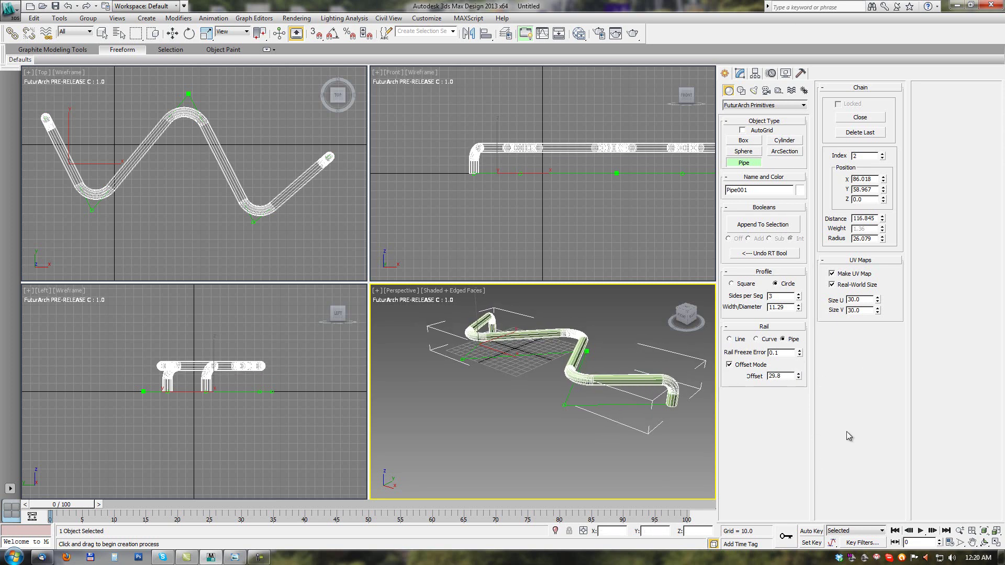
- Finish the current pipe and draw a separate straight pipe about 98 long in the Top viewport's empty upper area
{"action": "right_click", "coordinate": [252, 157]}
{"action": "right_click", "coordinate": [258, 148]}
{"action": "middle_click_drag", "start_coordinate": [258, 148], "coordinate": [207, 270]}
{"action": "left_click_drag", "start_coordinate": [168, 123], "coordinate": [203, 199]}
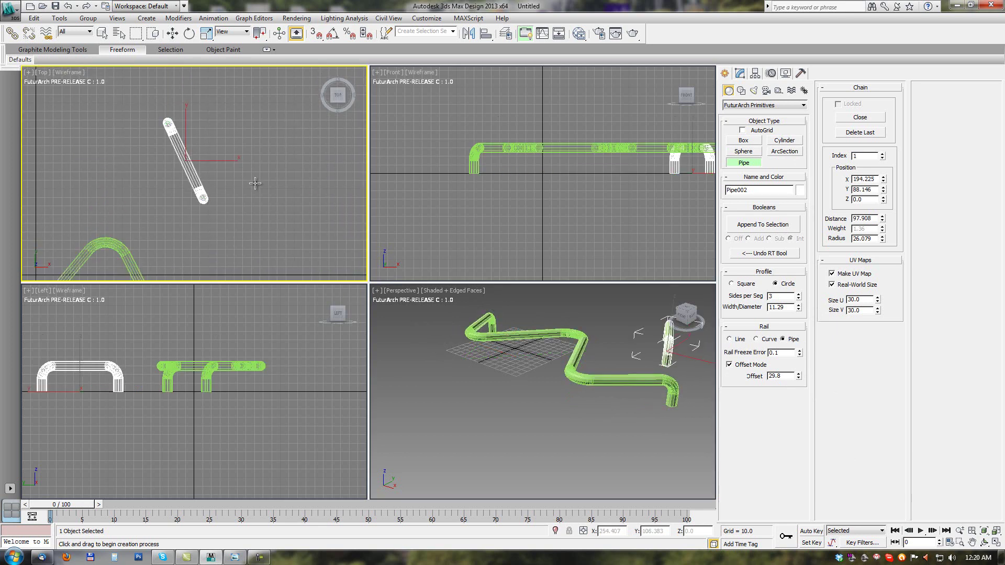
- Draw a two-segment pipe beside the straight one in the Top viewport, with segments about 81 and 114 long
{"action": "left_click_drag", "start_coordinate": [258, 125], "coordinate": [325, 144]}
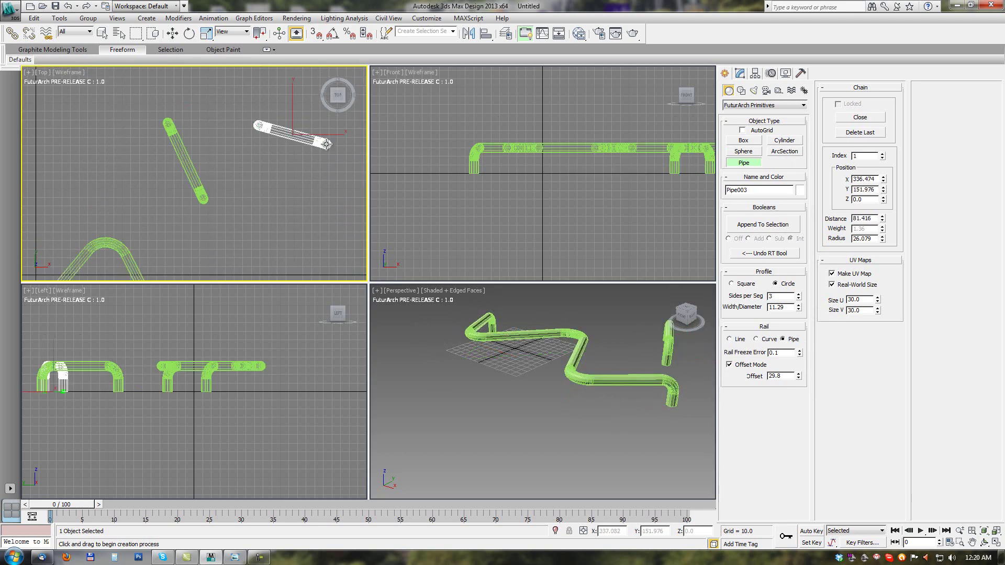
{"action": "right_click", "coordinate": [311, 240]}
- Try the Line and Curve rail types on the two-segment offset pipe and return it to Pipe
{"action": "middle_click_drag", "start_coordinate": [646, 377], "coordinate": [533, 385]}
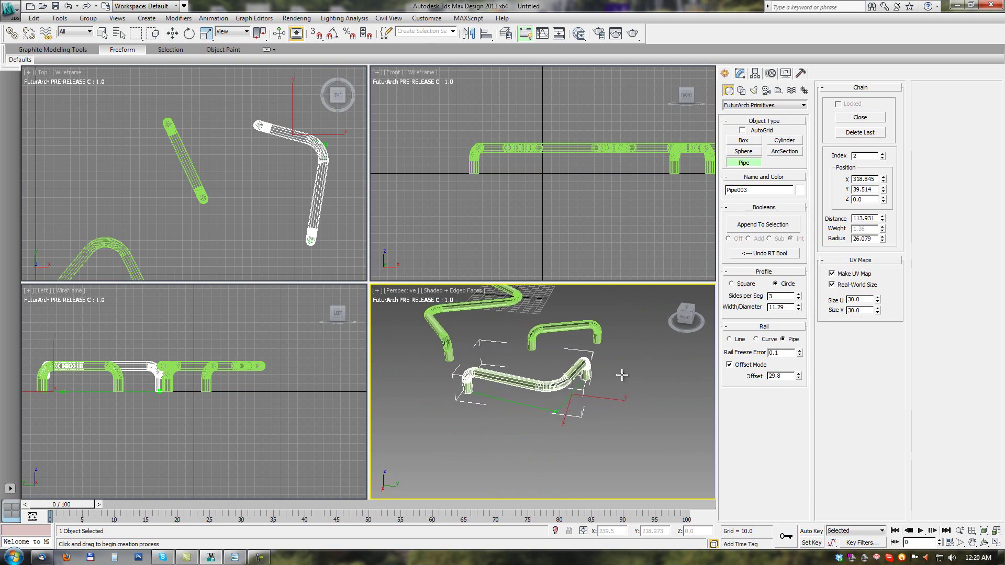
{"action": "left_click", "coordinate": [730, 339]}
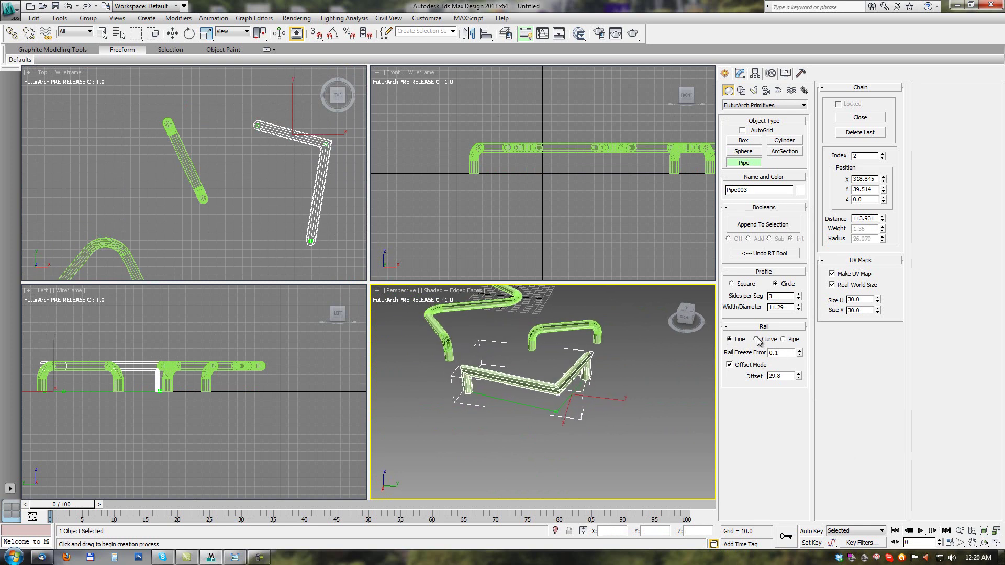
{"action": "left_click", "coordinate": [756, 339]}
{"action": "left_click", "coordinate": [783, 339]}
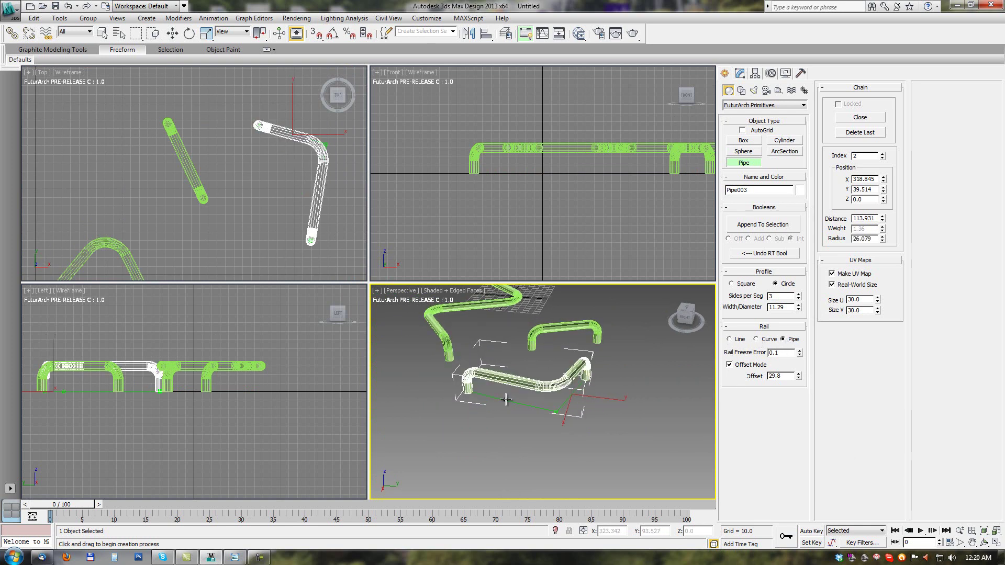